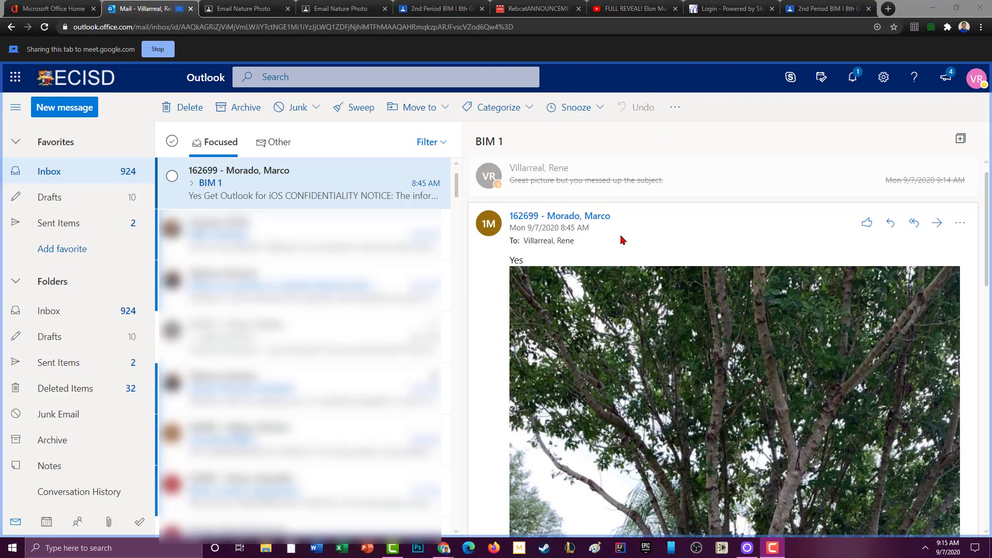
scroll(622, 240, "down", 3)
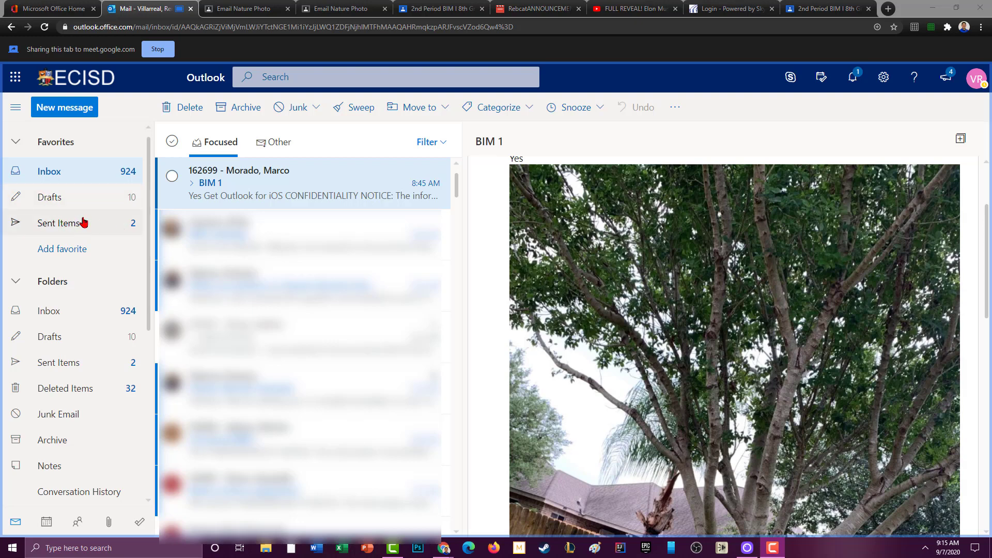
Start a blank new email and show the Expressions emoji and GIF panel beside it.
left_click(73, 113)
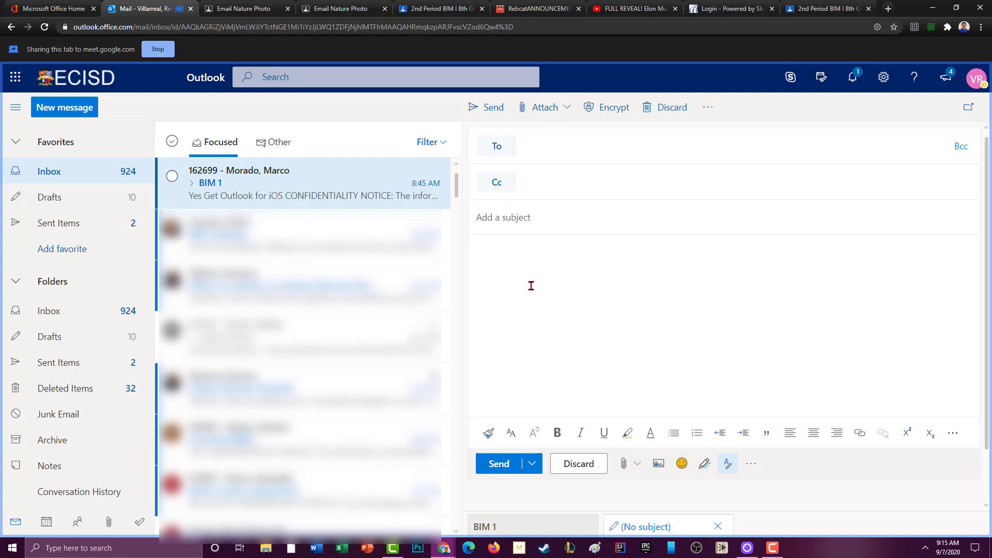
left_click(684, 469)
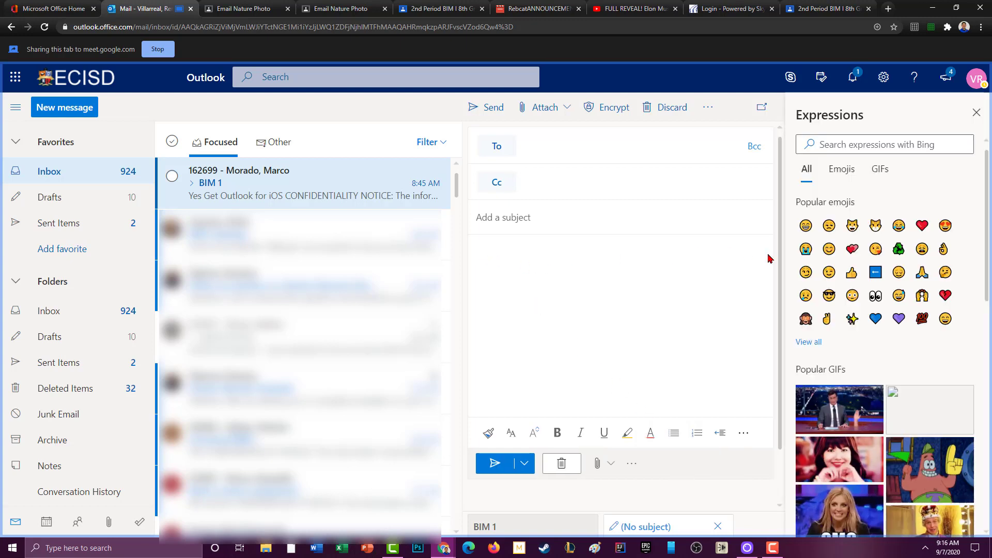
Insert an unamused-face emoji and a waving 'hello' GIF, then discard the draft.
left_click(828, 226)
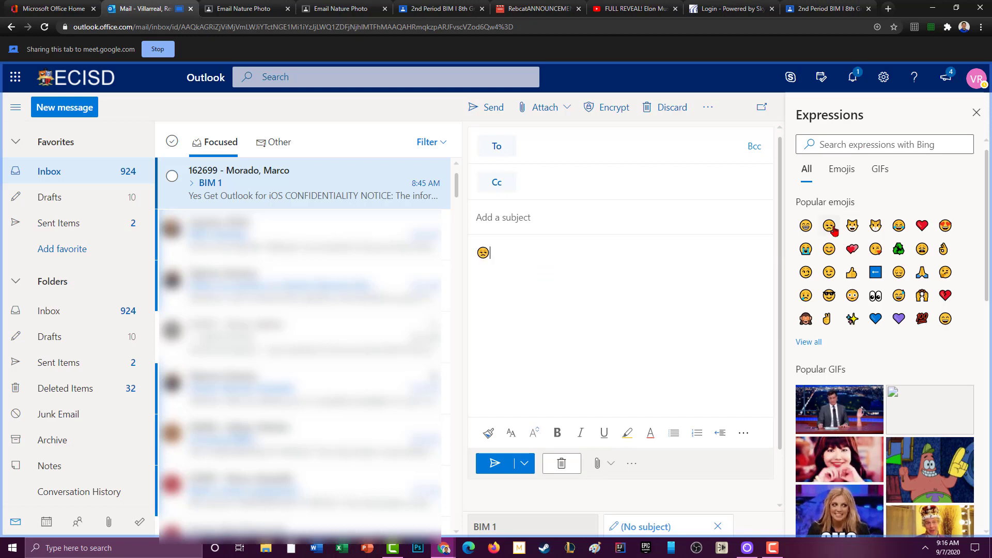
left_click(875, 172)
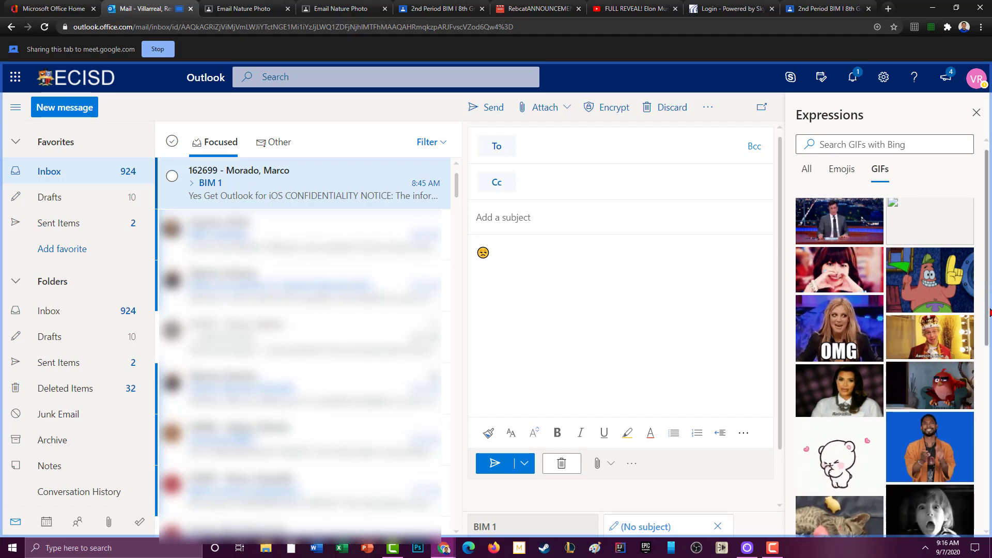
scroll(990, 310, "down", 3)
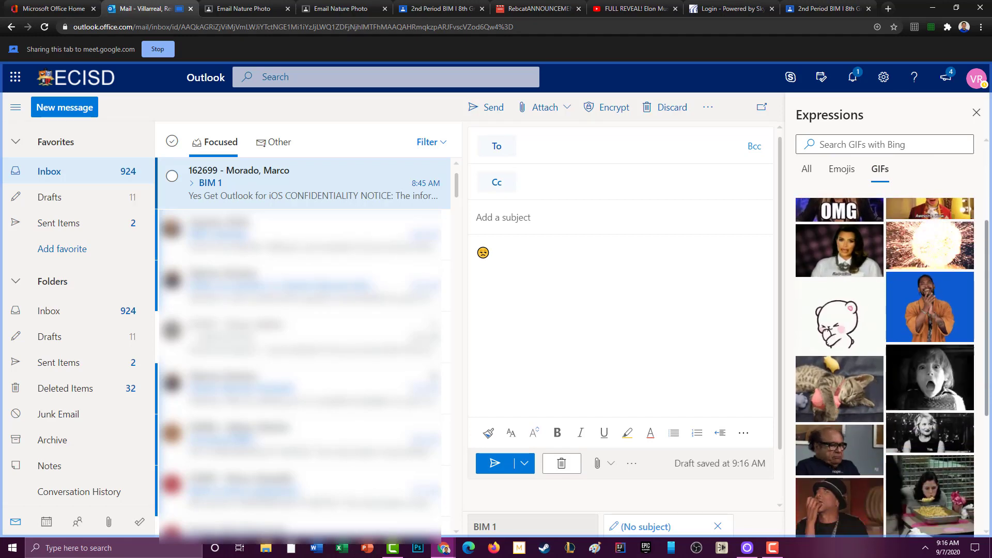
scroll(988, 301, "up", 3)
left_click(906, 147)
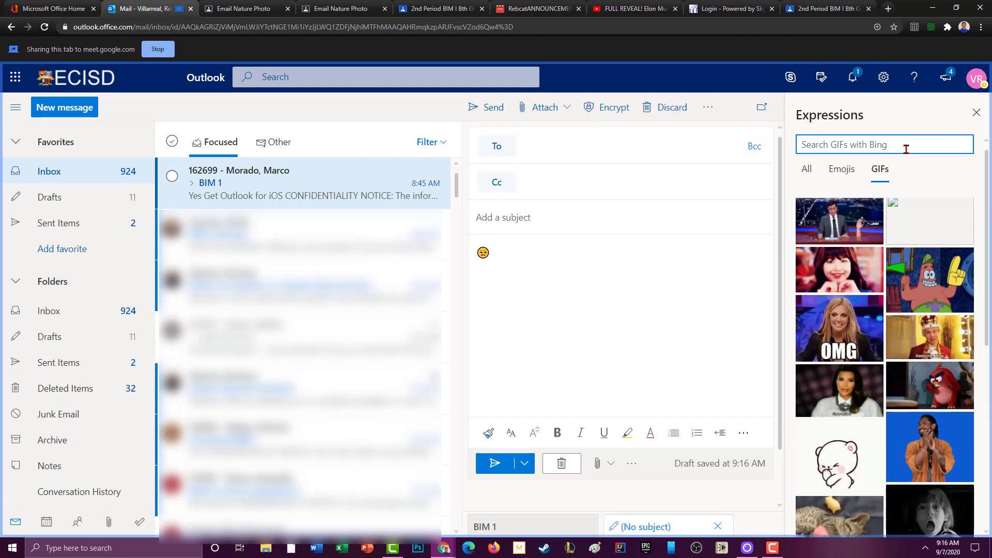
type("hello")
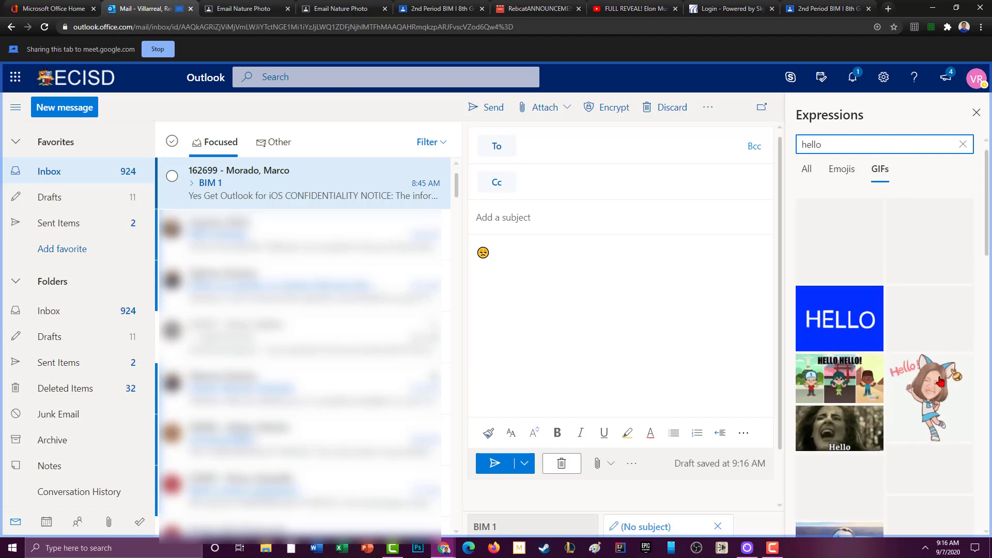
scroll(939, 385, "down", 5)
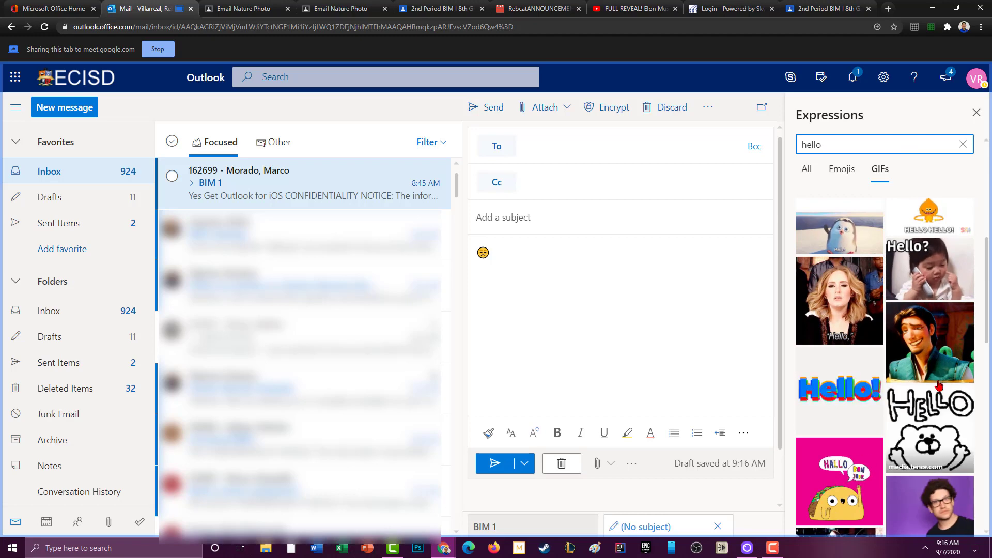
scroll(938, 385, "down", 10)
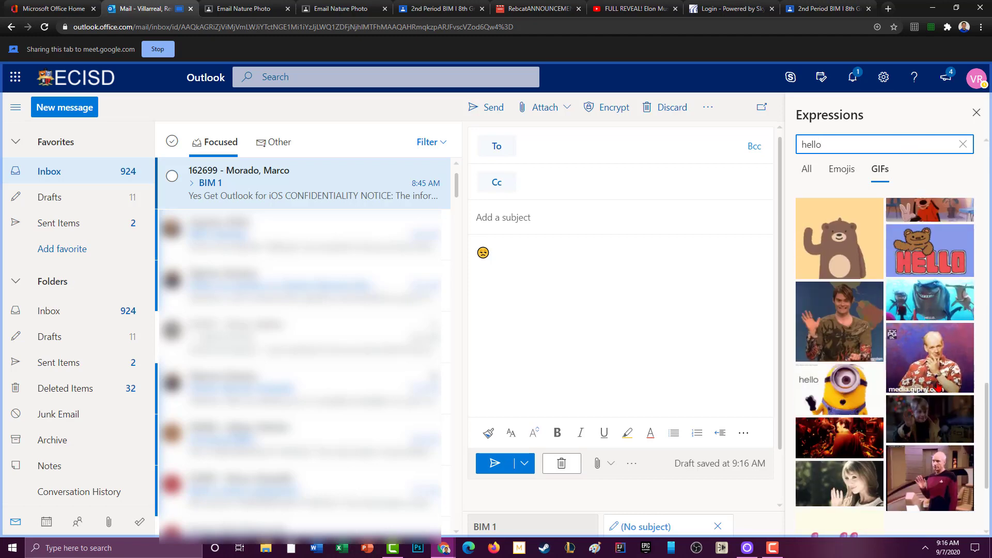
left_click(839, 321)
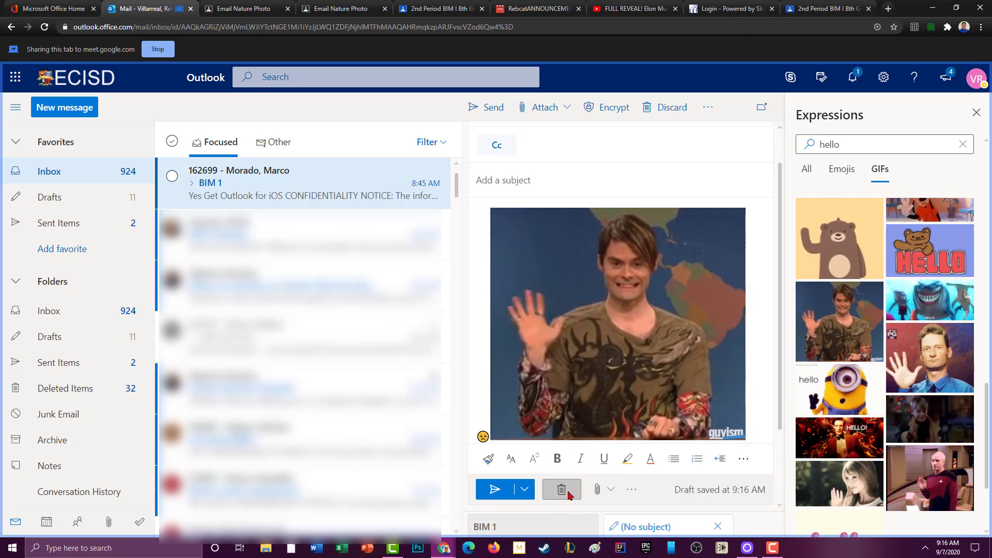
left_click(569, 494)
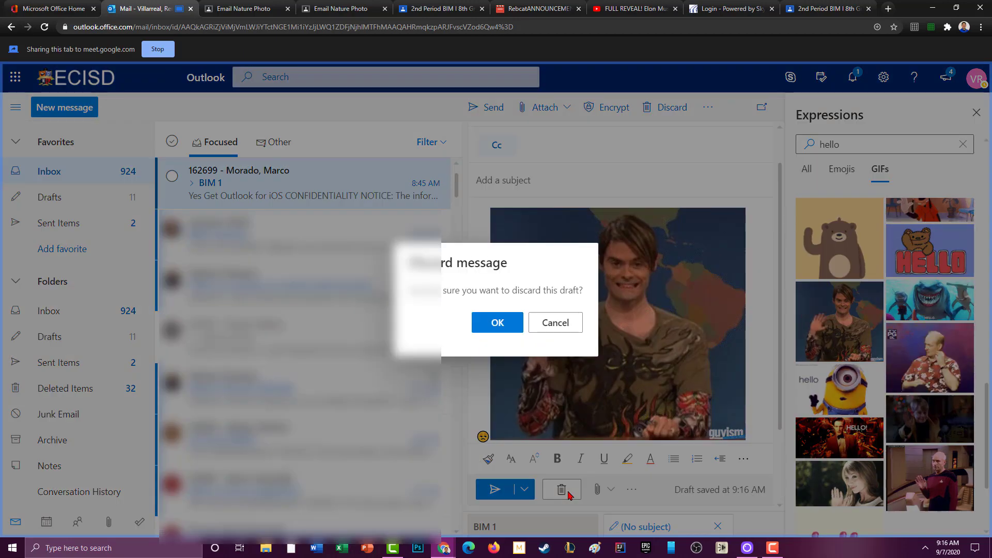
left_click(505, 325)
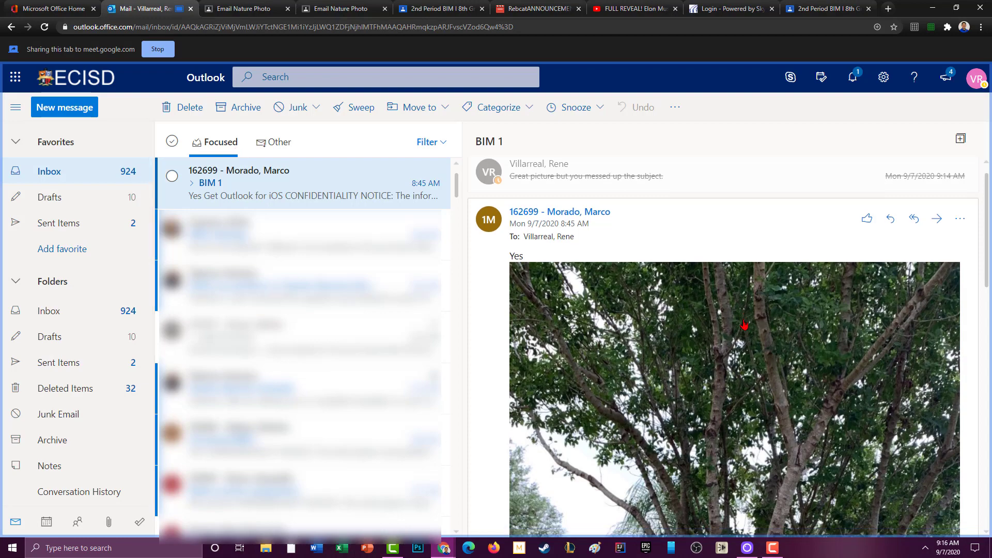
scroll(744, 324, "down", 2)
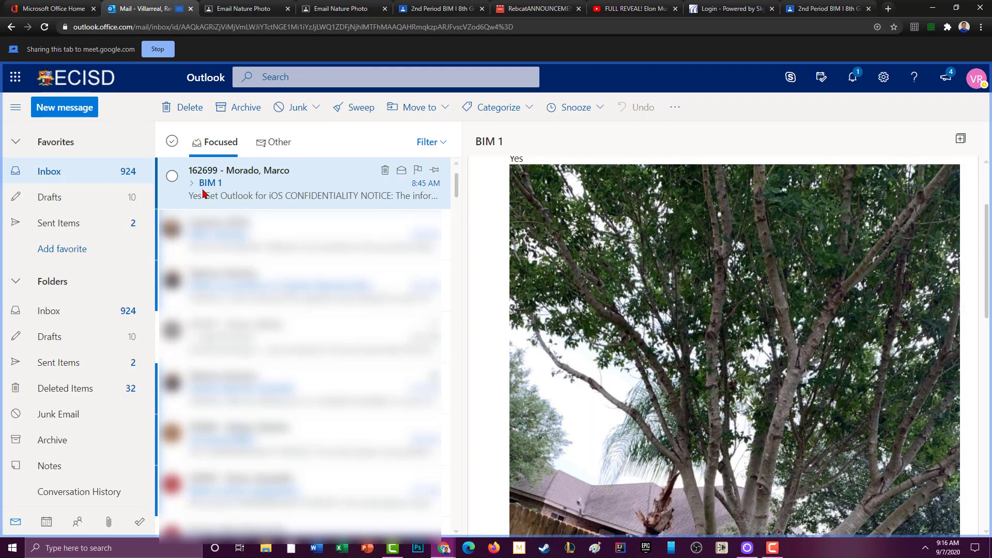
scroll(779, 333, "down", 3)
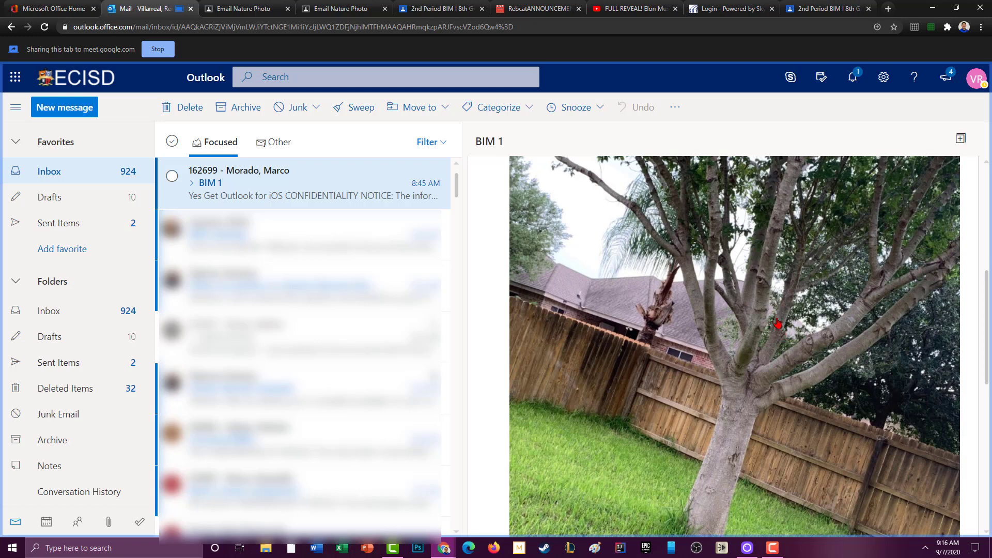
scroll(777, 319, "up", 10)
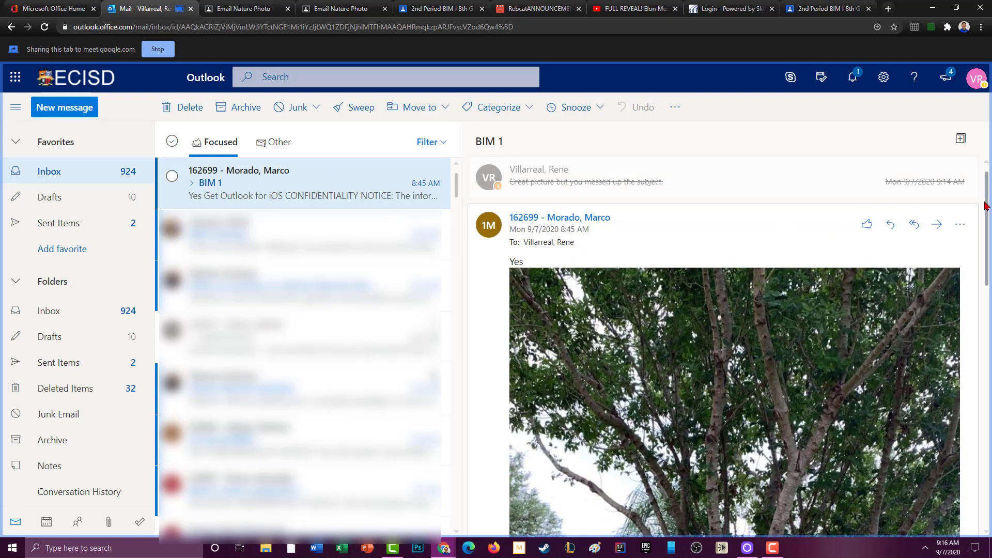
scroll(988, 221, "down", 2)
left_click_drag(988, 221, 989, 223)
scroll(643, 224, "up", 1)
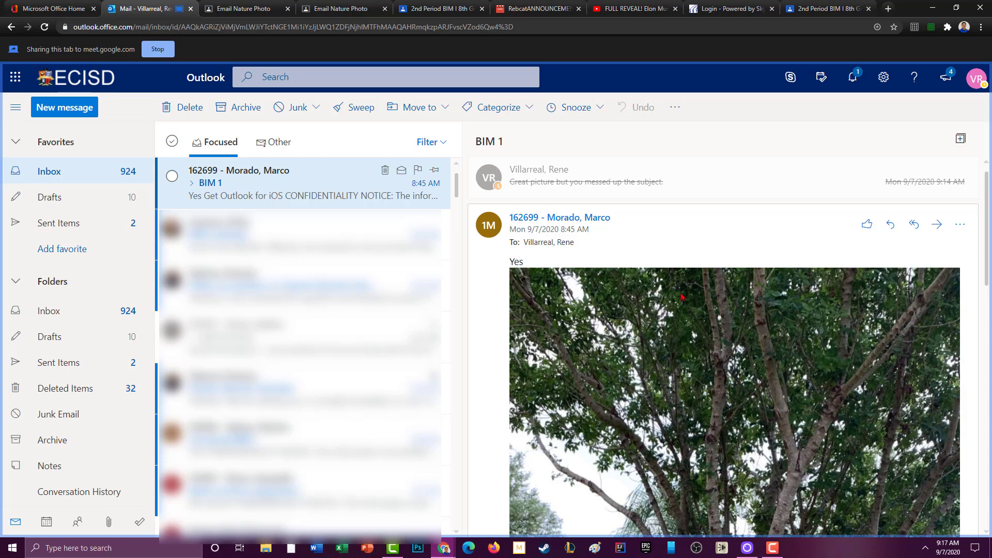
scroll(822, 330, "down", 2)
left_click_drag(985, 309, 988, 279)
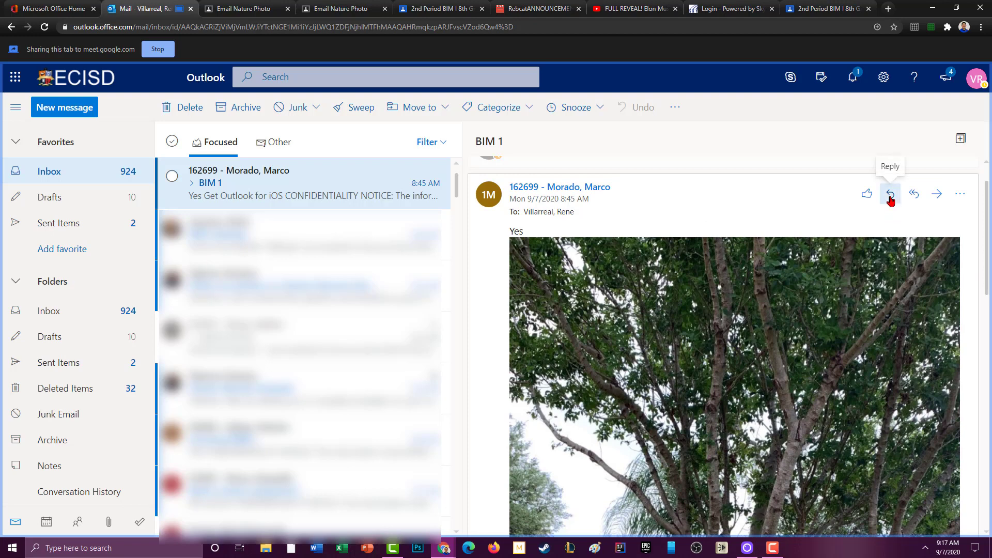
Send a BIM 1 reply noting the student forgot the period in the subject line.
left_click(890, 201)
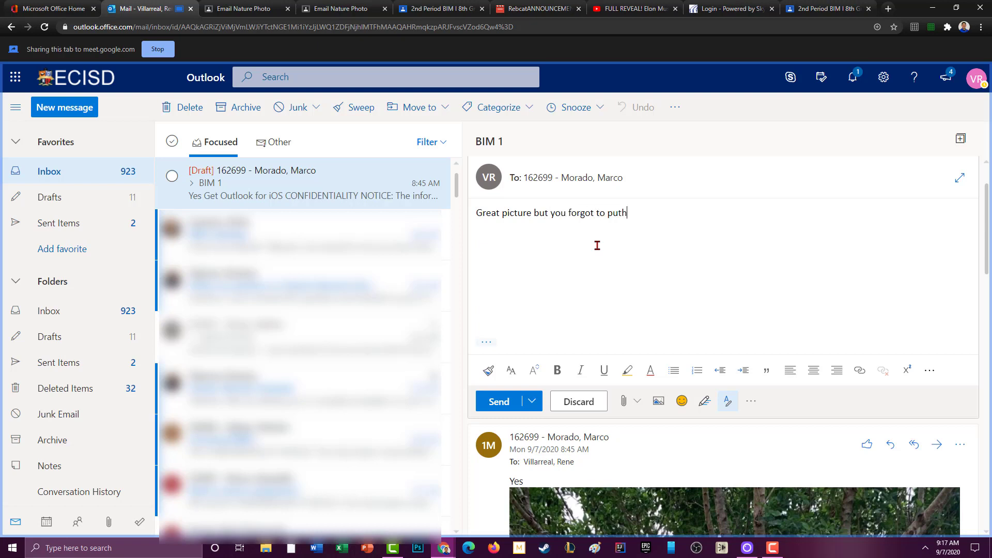
key("BackSpace")
type("your period in the subject line.")
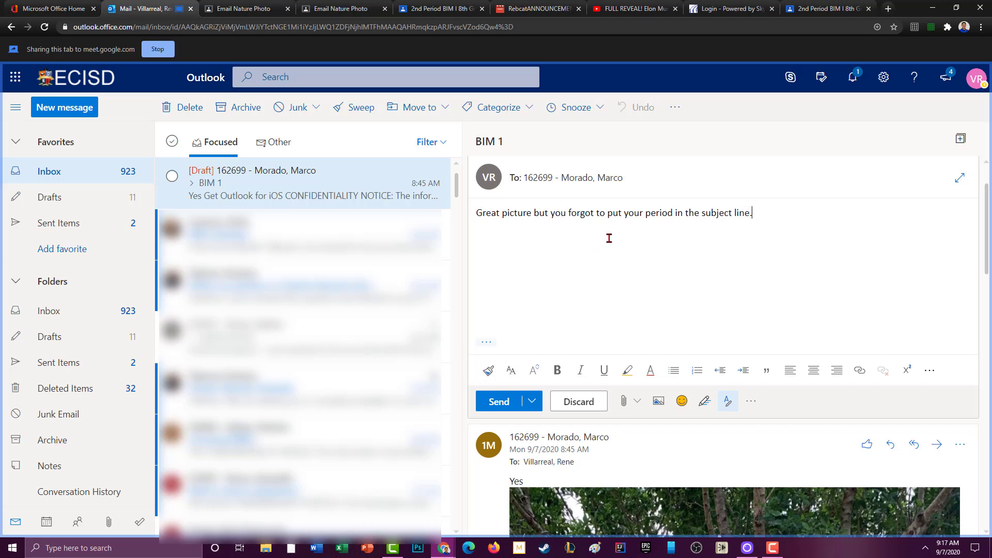
left_click(499, 401)
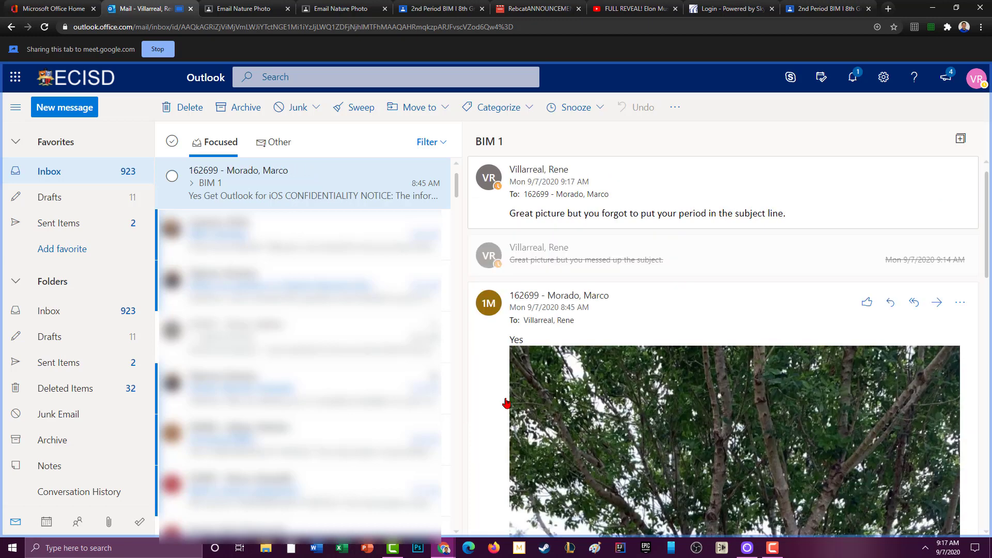
scroll(785, 341, "down", 5)
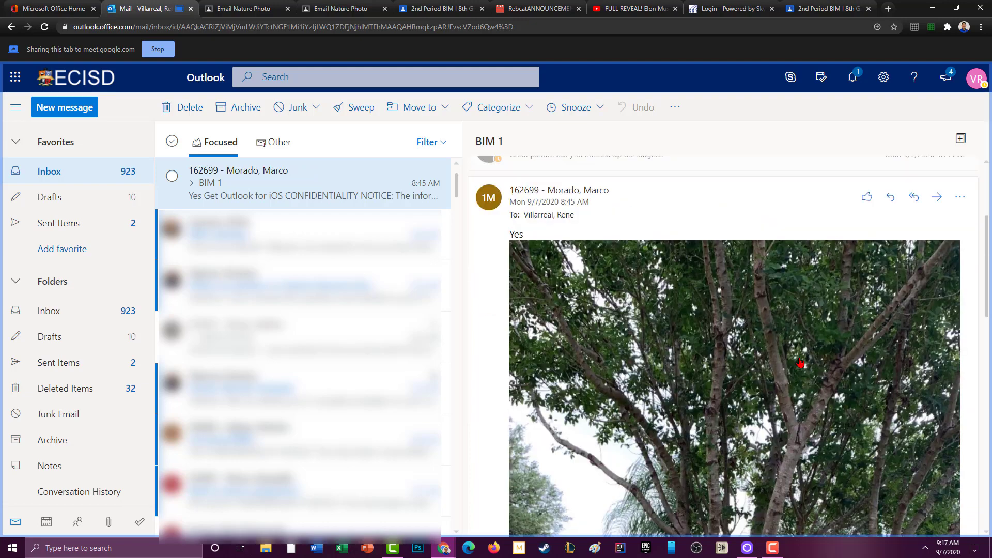
scroll(800, 363, "down", 3)
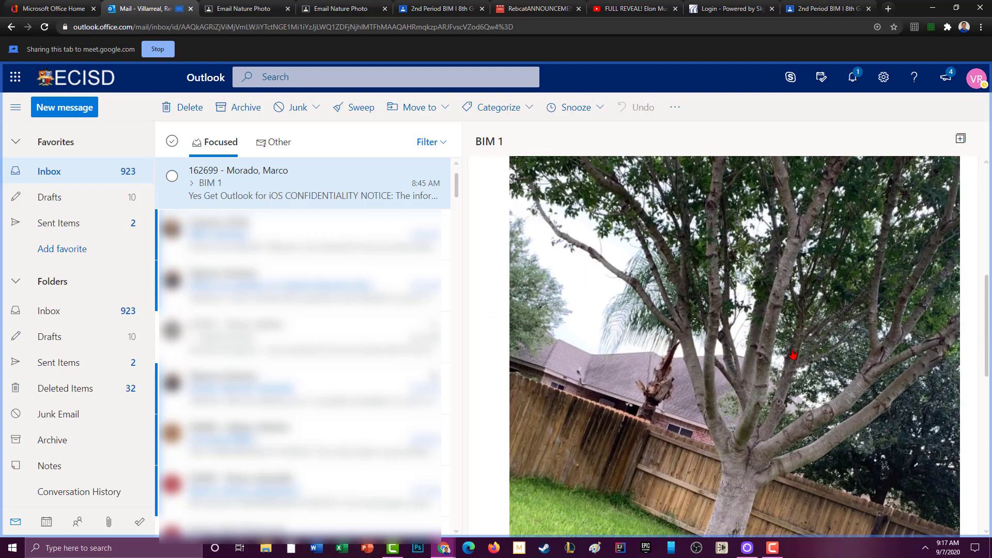
scroll(791, 354, "up", 10)
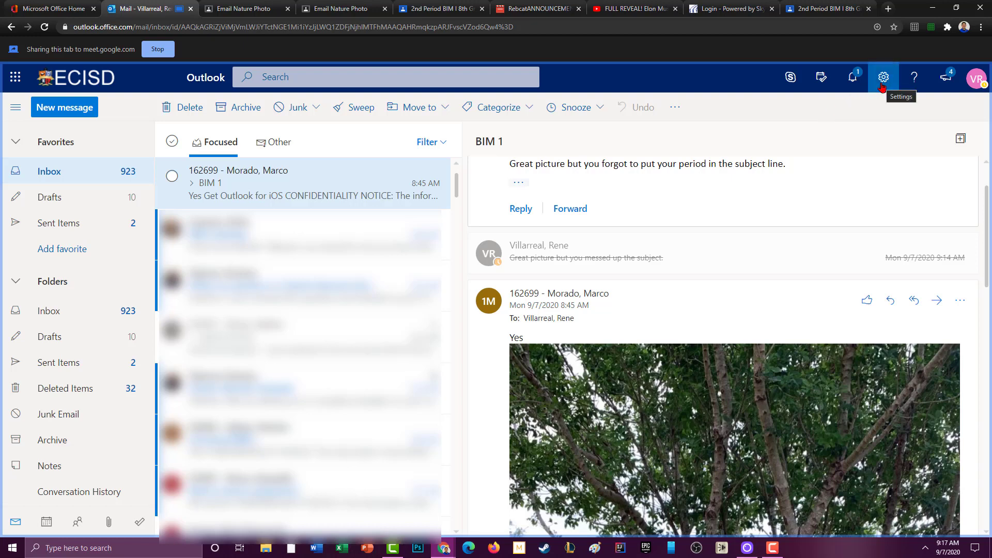
Search Settings for 'sign' to reach the empty Email signature box under Compose and reply.
left_click(884, 79)
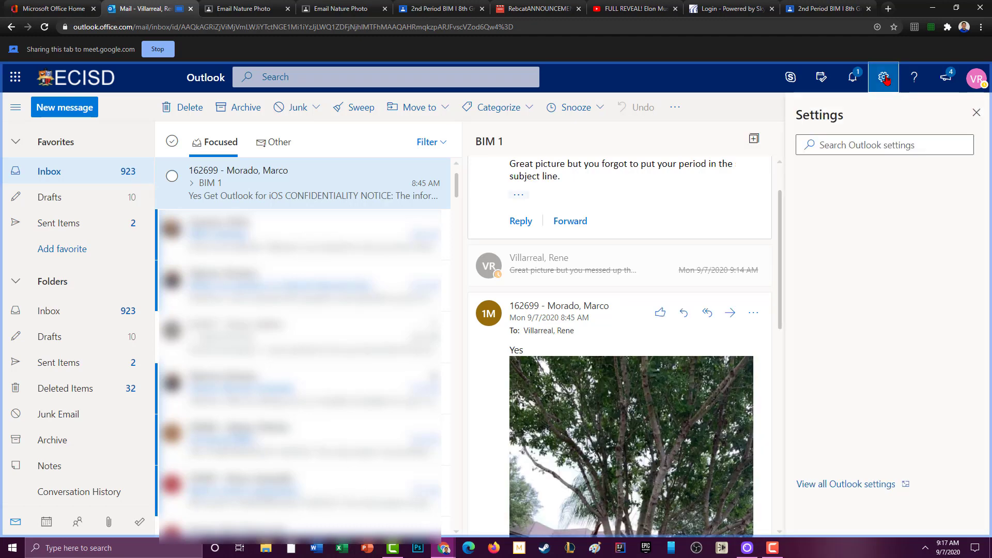
left_click(857, 145)
type("sign")
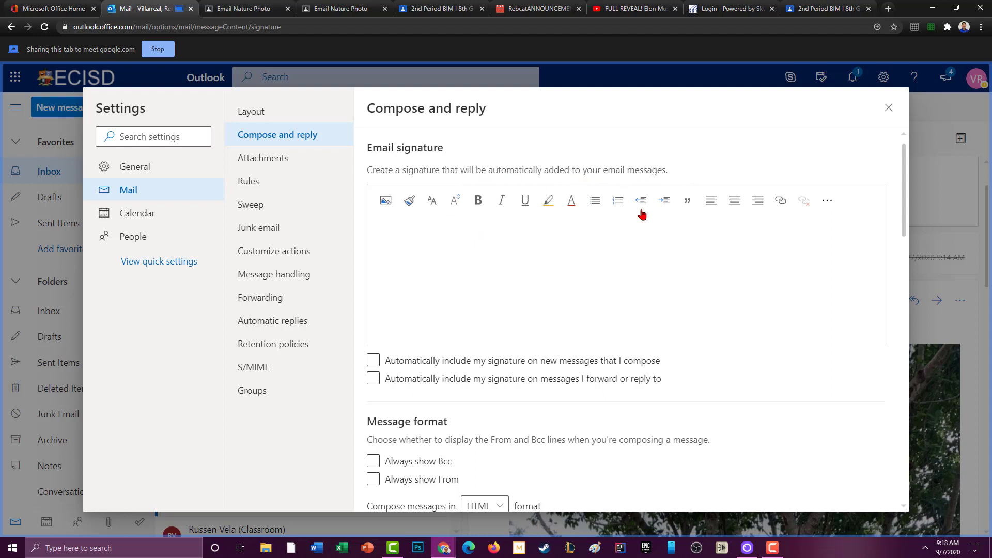
Type the student's name and ID, school e-mail address, and '8th Grade South Middle School' as signature lines.
left_click(536, 252)
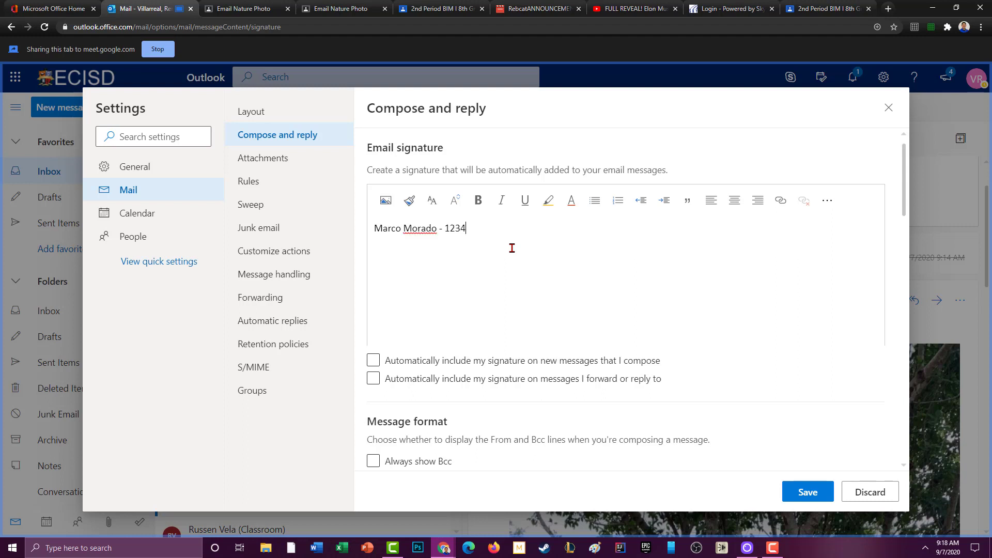
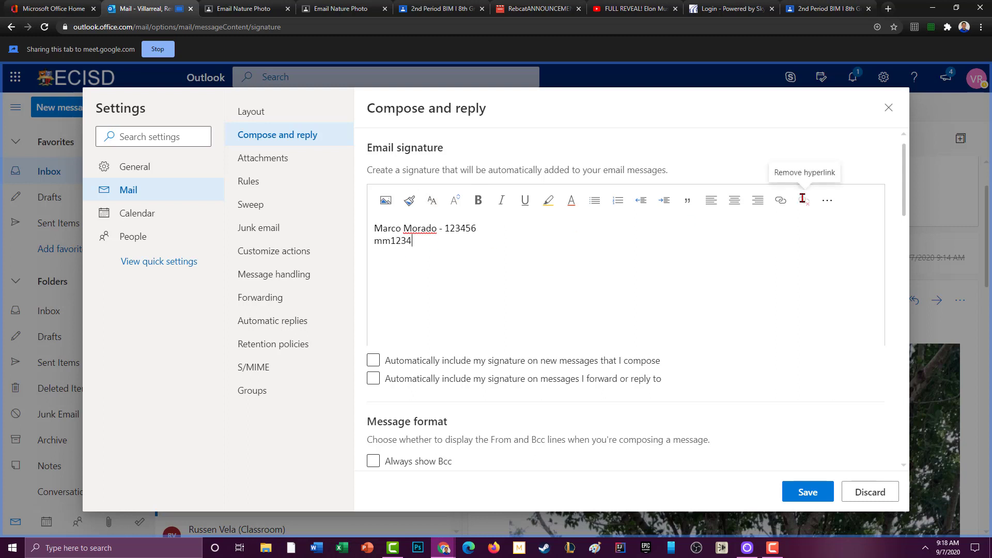
key("Return")
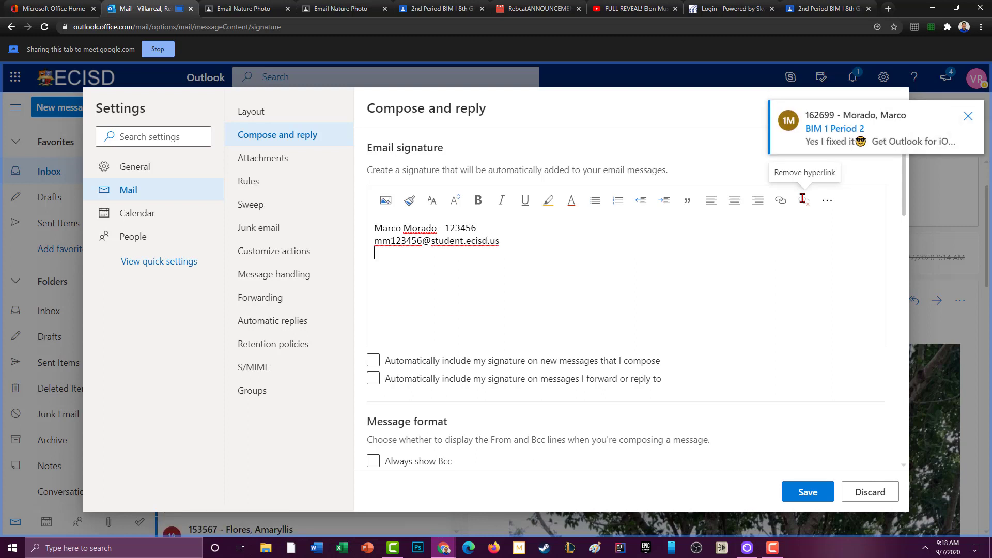
left_click(967, 118)
left_click(408, 255)
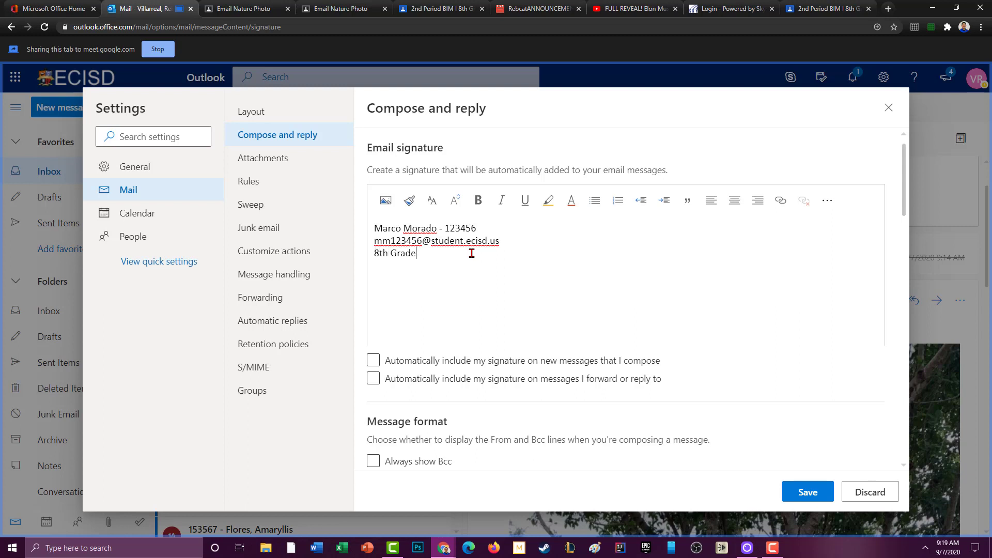
type("Middle School")
Make the whole signature purple in the Comic Sans MS font.
left_click_drag(507, 255, 373, 223)
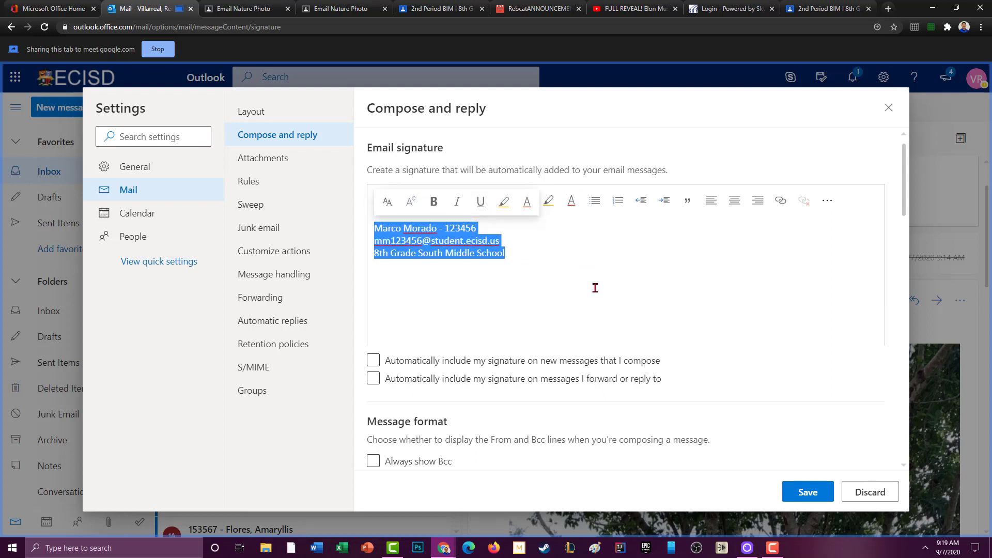
left_click(573, 205)
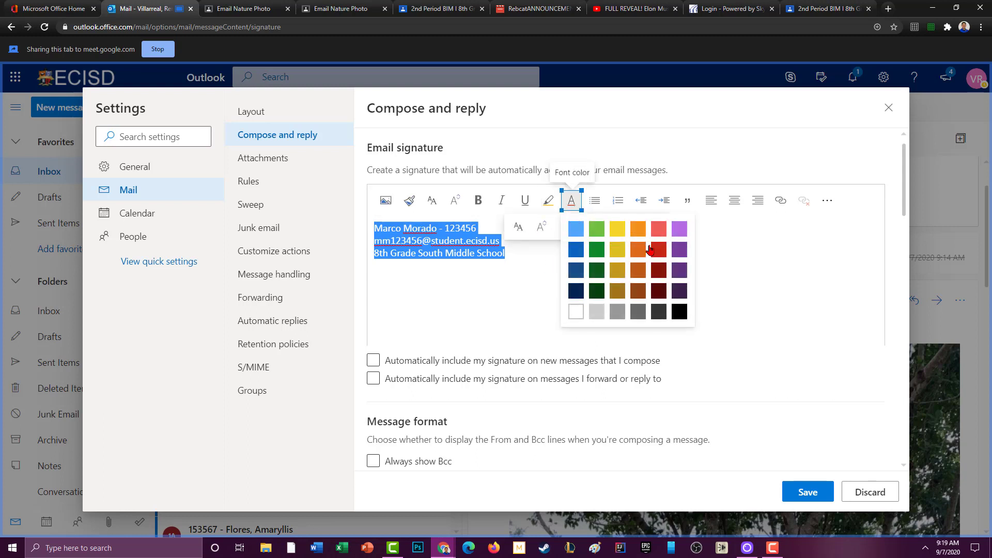
left_click(678, 254)
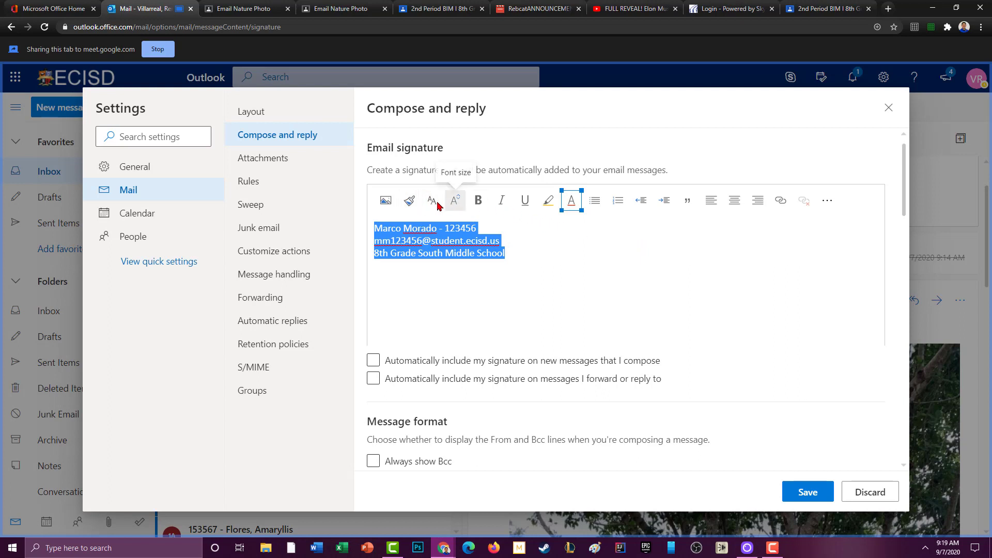
left_click(438, 205)
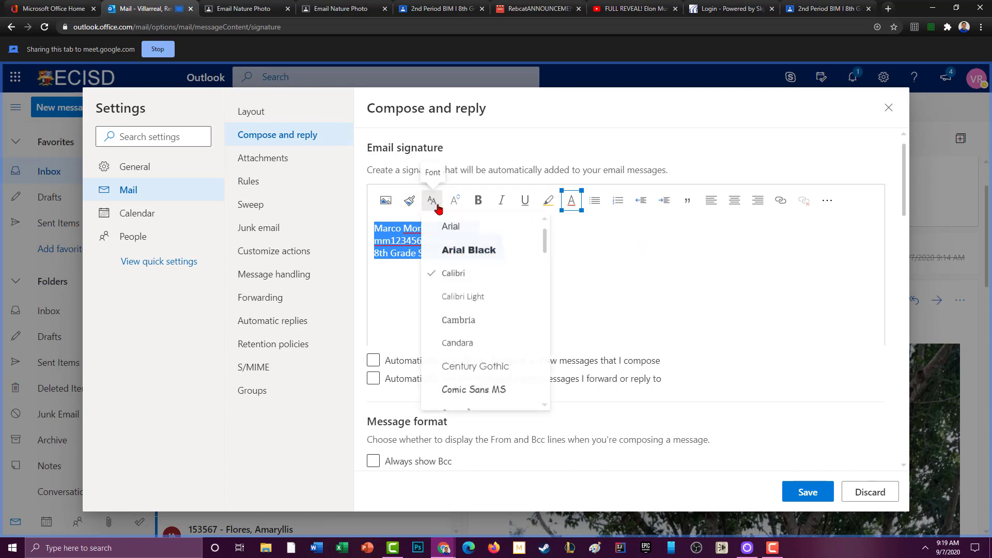
left_click(504, 392)
Add a fourth signature line reading "Live the life you want".
mouse_move(561, 280)
left_mouse_down()
mouse_move(558, 262)
mouse_move(440, 250)
mouse_move(373, 228)
left_mouse_up()
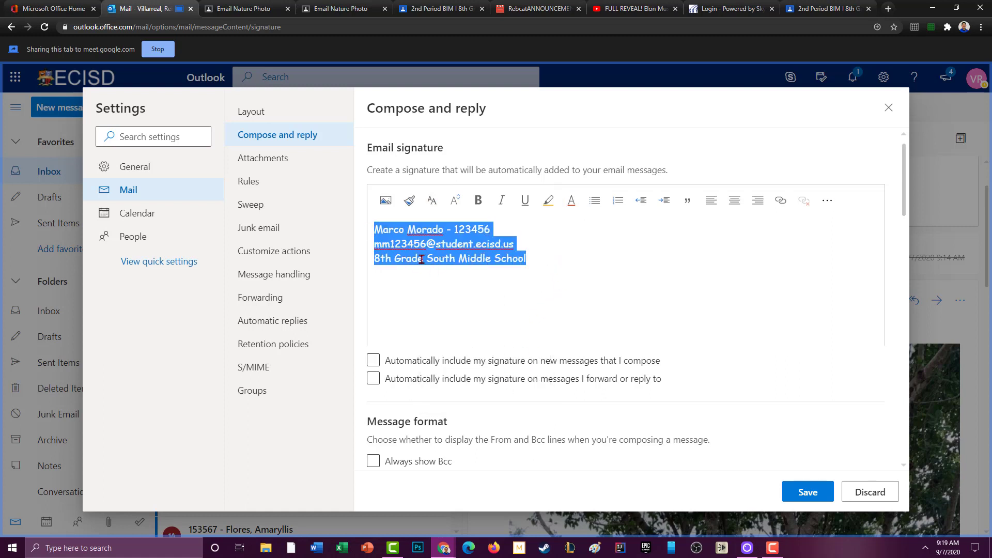
left_click(548, 259)
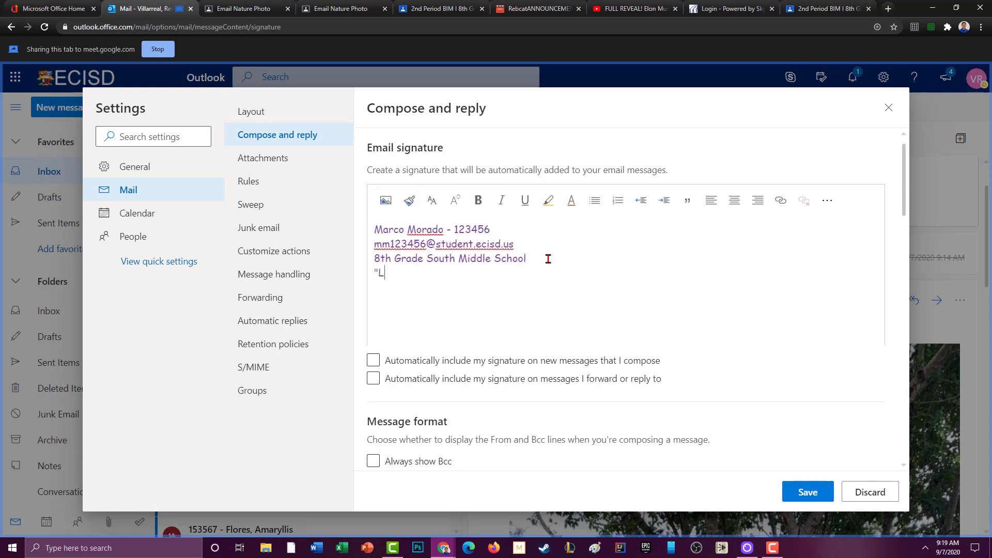
type("\"Live the life you want\"")
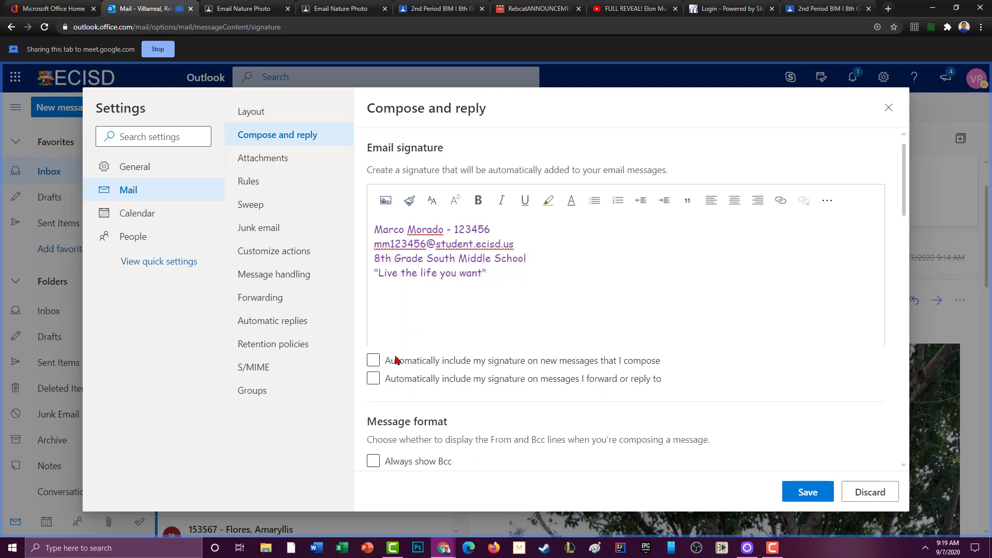
Tick automatic signature inclusion for both new messages and forwards and replies.
left_click(377, 362)
left_click(385, 360)
left_click(374, 380)
left_click(373, 360)
left_click(372, 379)
left_click(439, 387)
Review the four-line signature's selection and formatting, then save the signature settings.
left_click(409, 200)
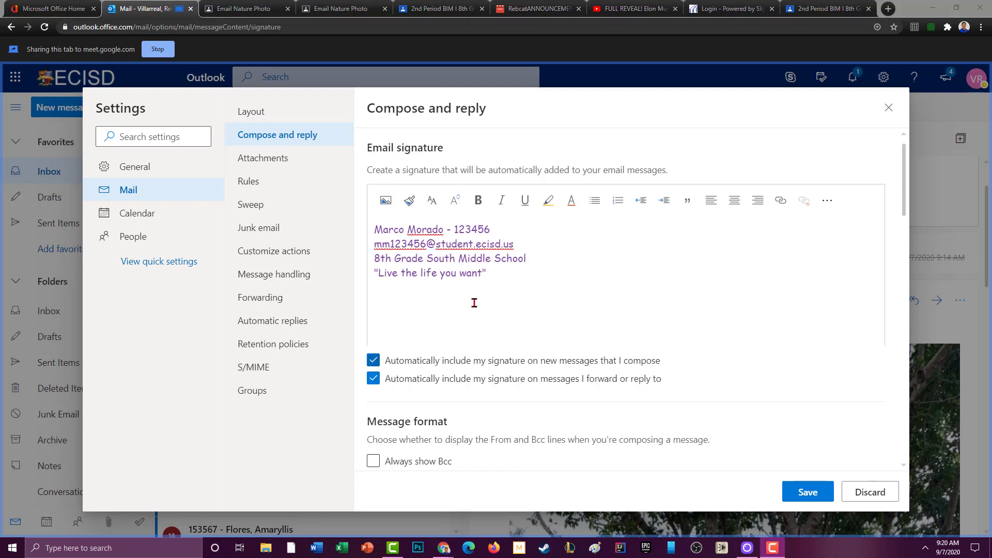
left_click(440, 294)
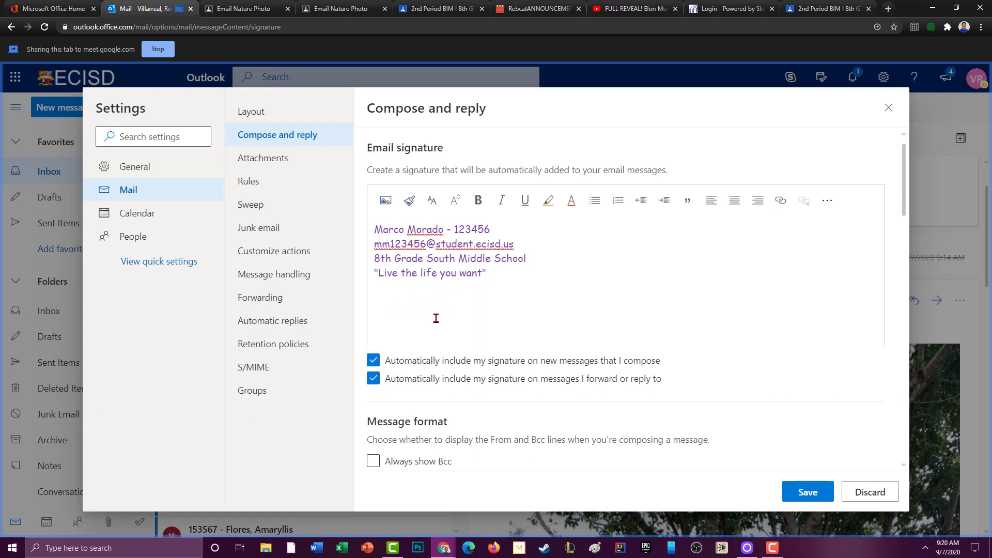
left_click_drag(376, 229, 507, 270)
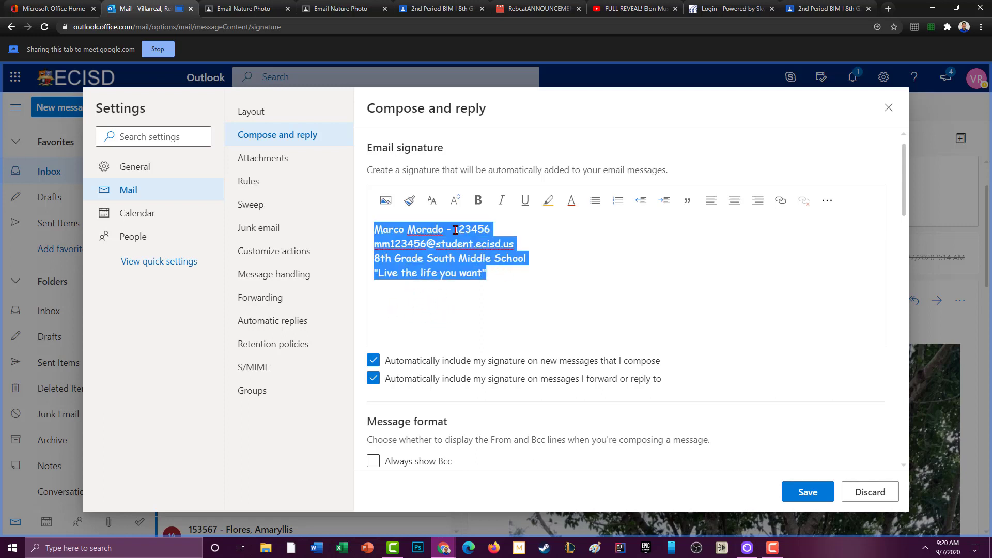
left_click(537, 306)
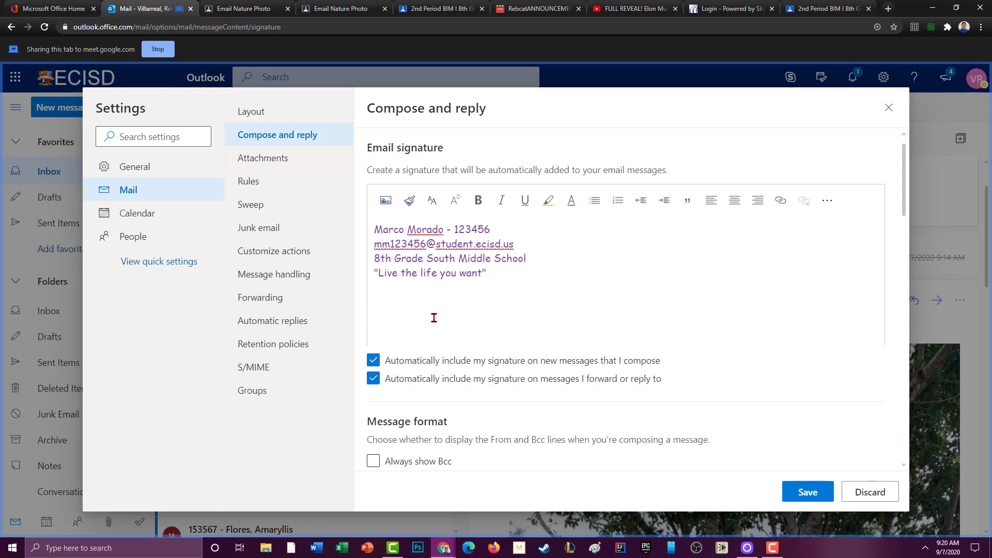
left_click(410, 315)
left_click_drag(498, 279, 372, 232)
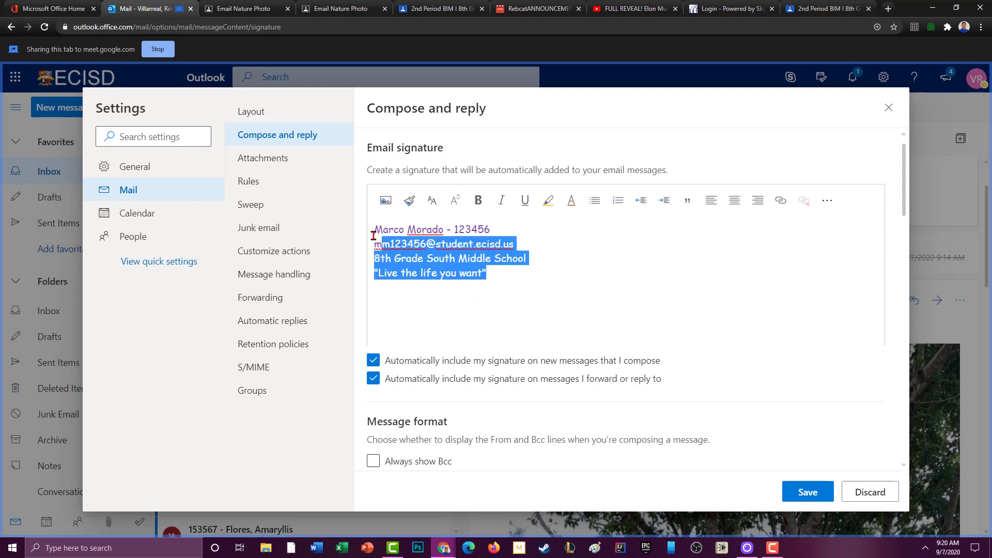
left_click(462, 306)
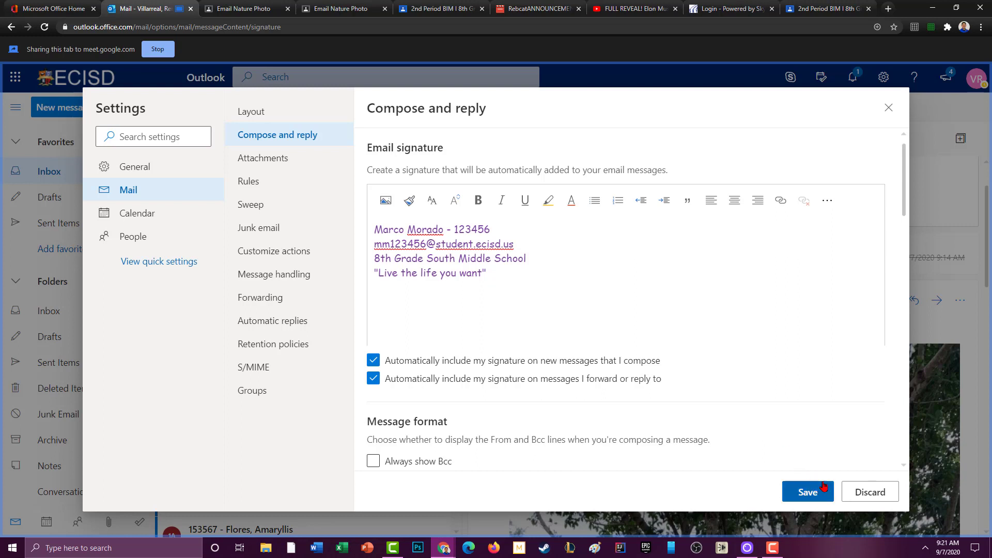
key("ctrl+a")
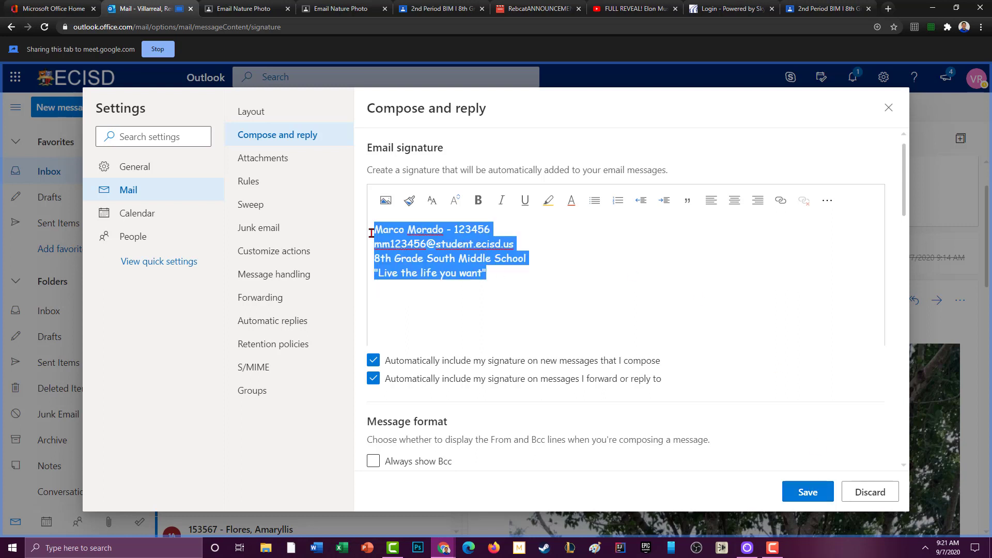
left_click(528, 285)
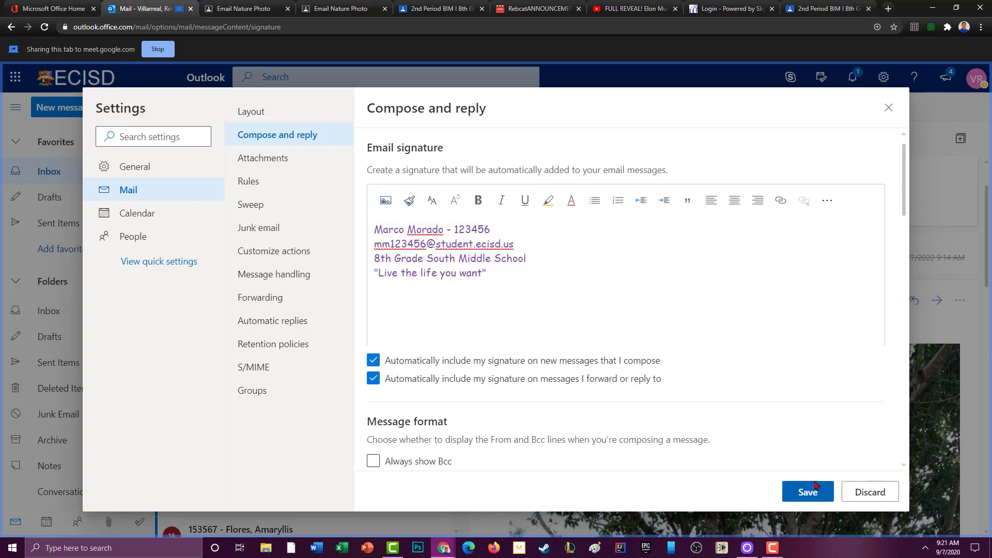
left_click(885, 496)
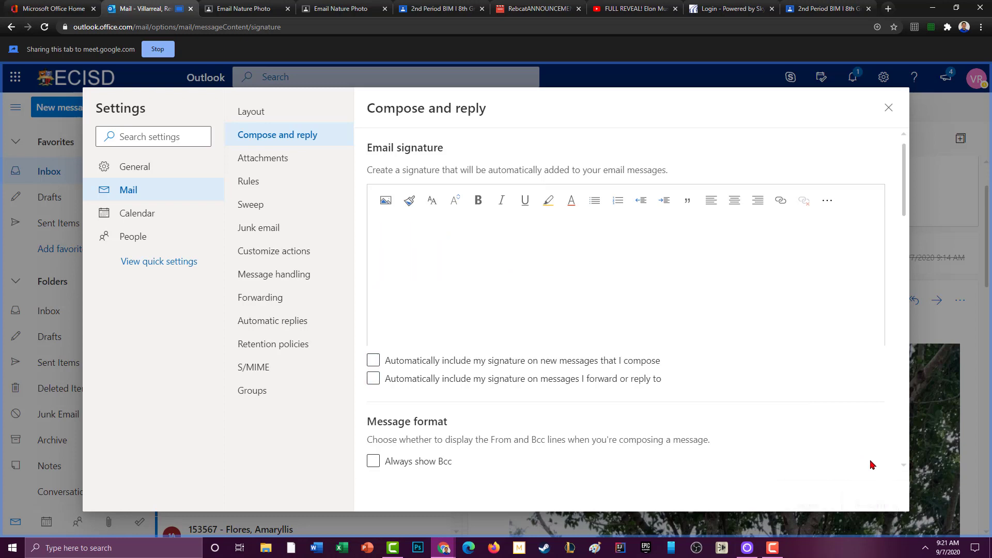
Close Settings and leave the blank new email for the Calendar, triggering the 'Leave site?' prompt.
left_click(888, 108)
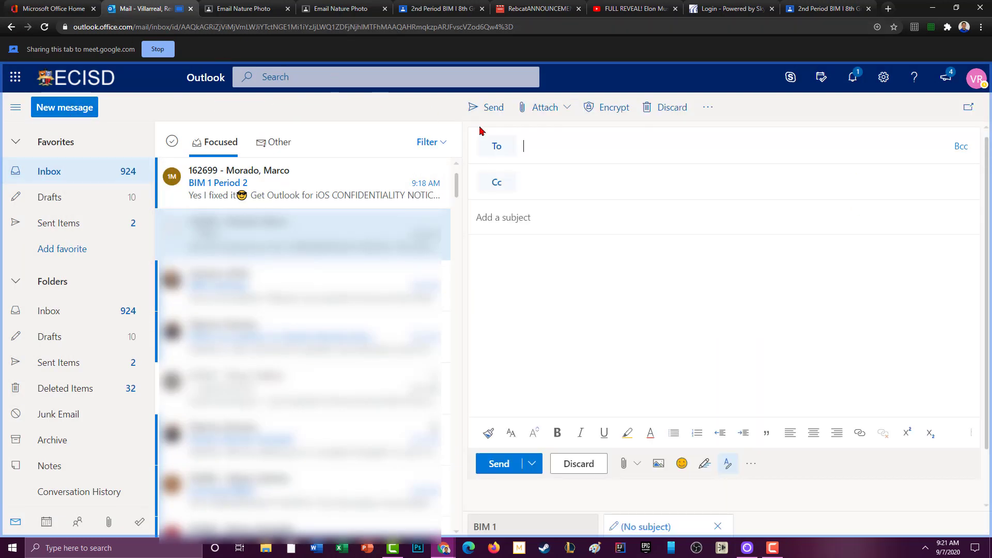
left_click(615, 360)
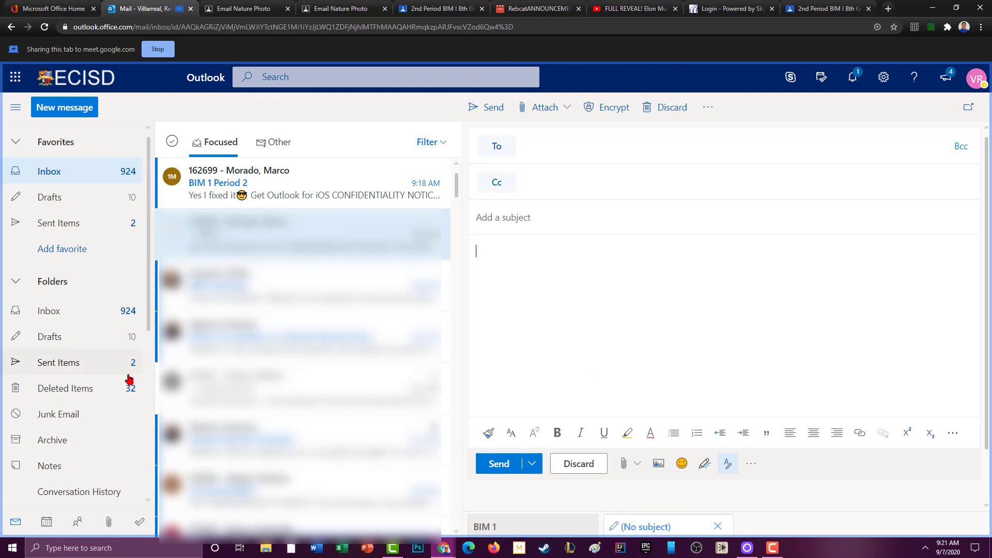
scroll(127, 378, "down", 3)
scroll(124, 393, "up", 3)
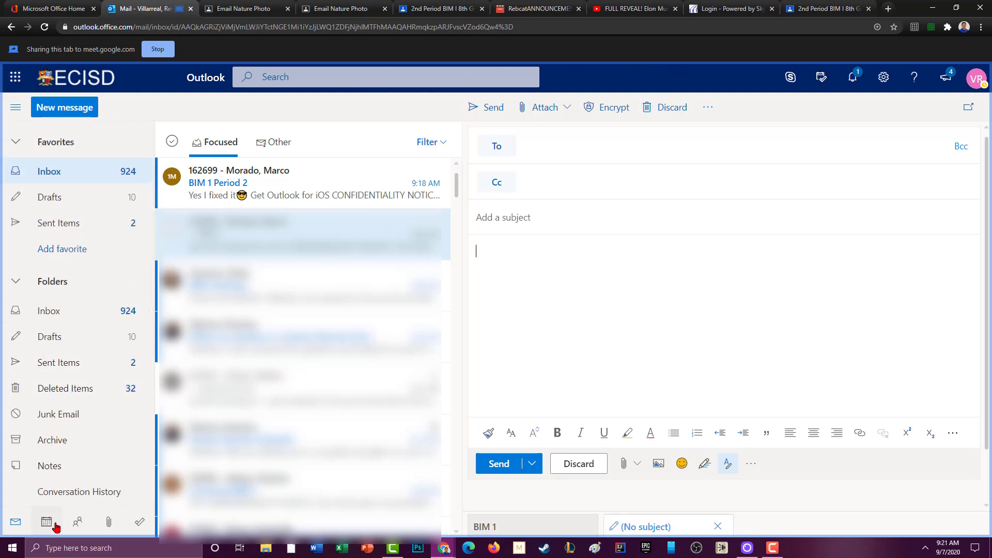
left_click(52, 524)
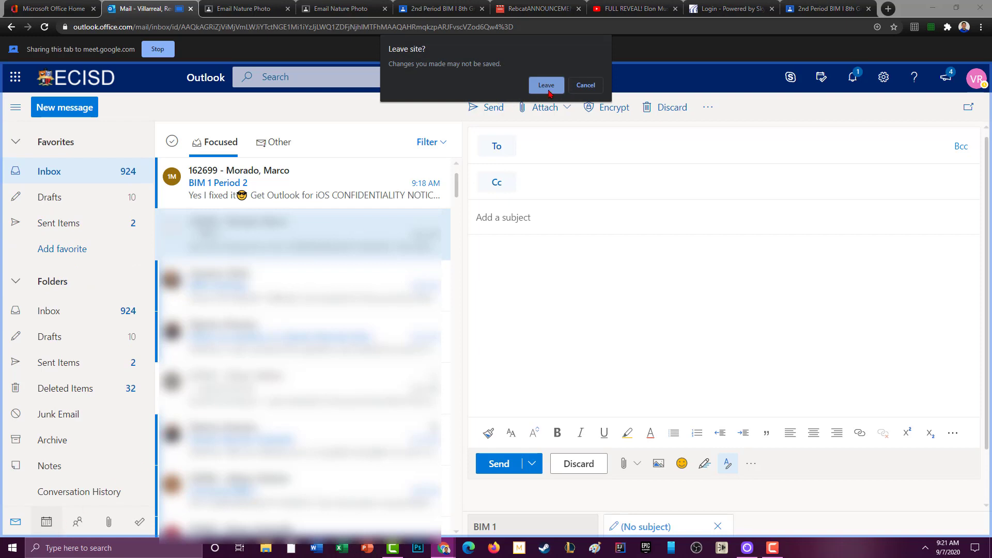
Create 'Essay due for English' on Friday, September 11, moved to 12:00–12:30 PM, and save it.
left_click(546, 85)
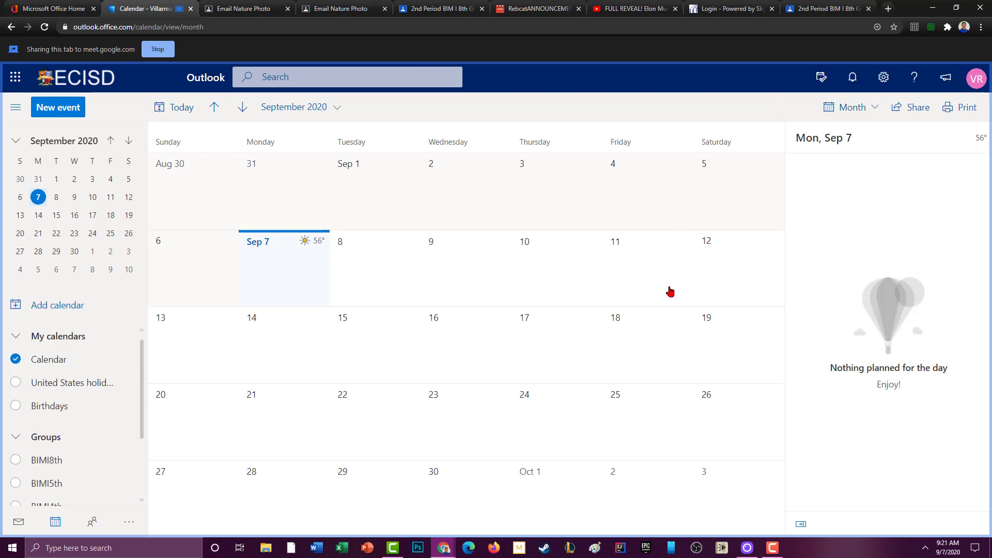
left_click(628, 256)
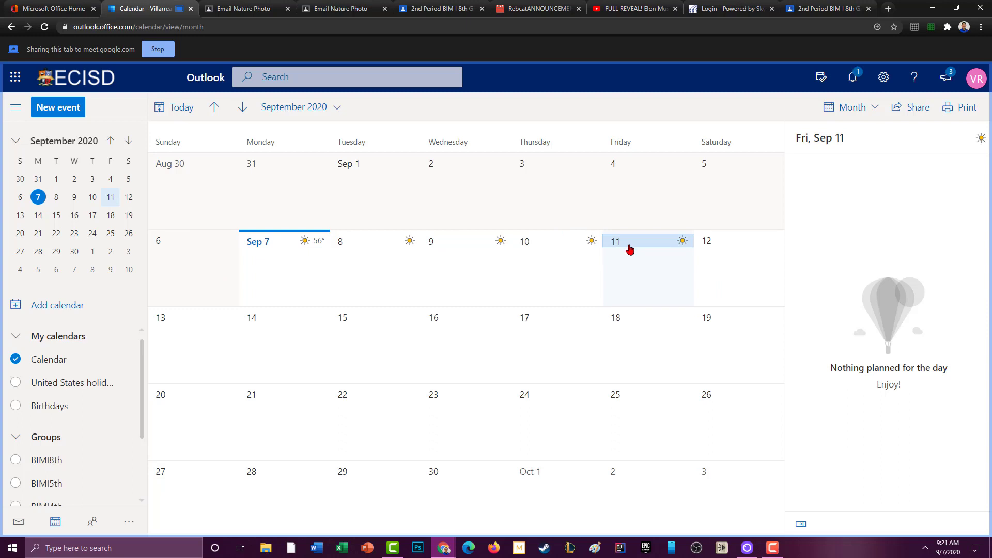
double_click(655, 247)
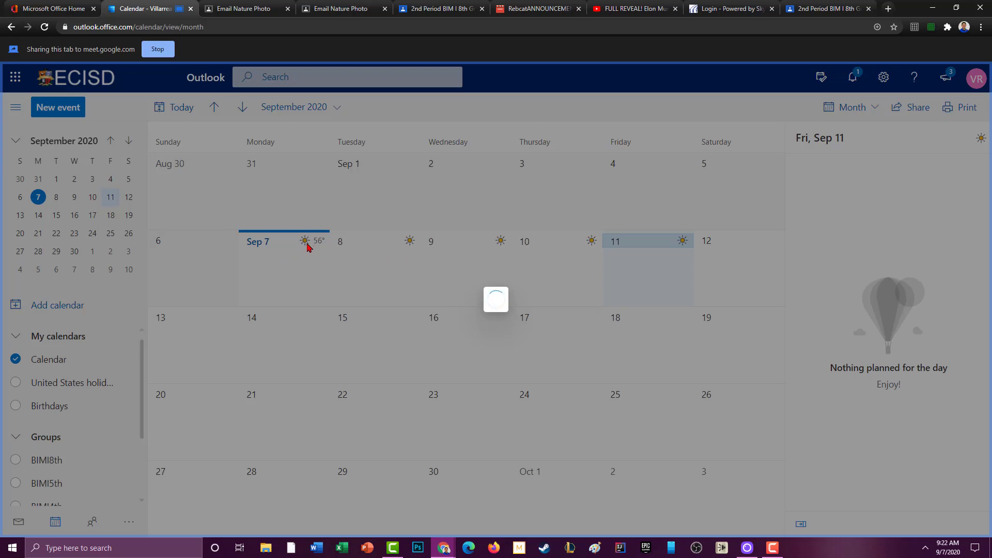
type("Essay due for ")
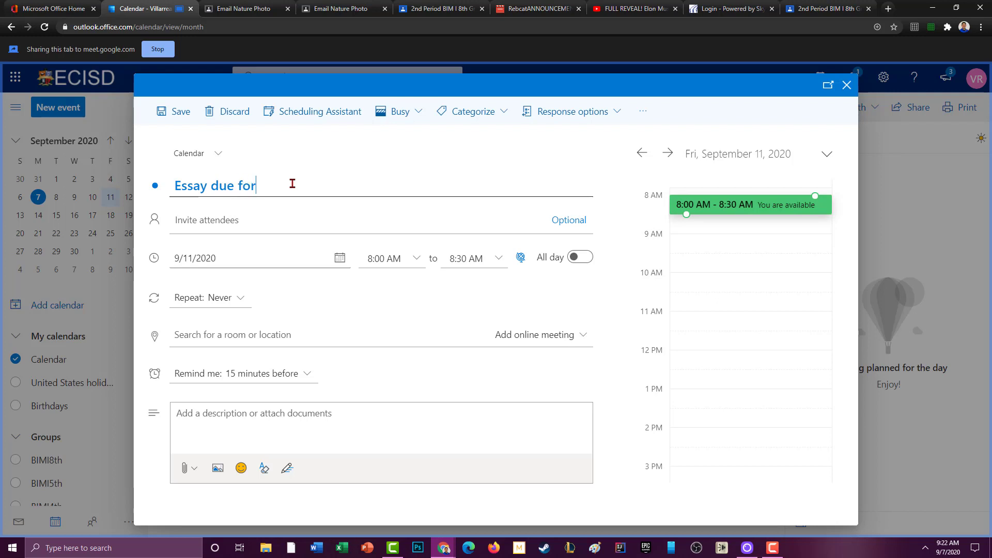
type("English")
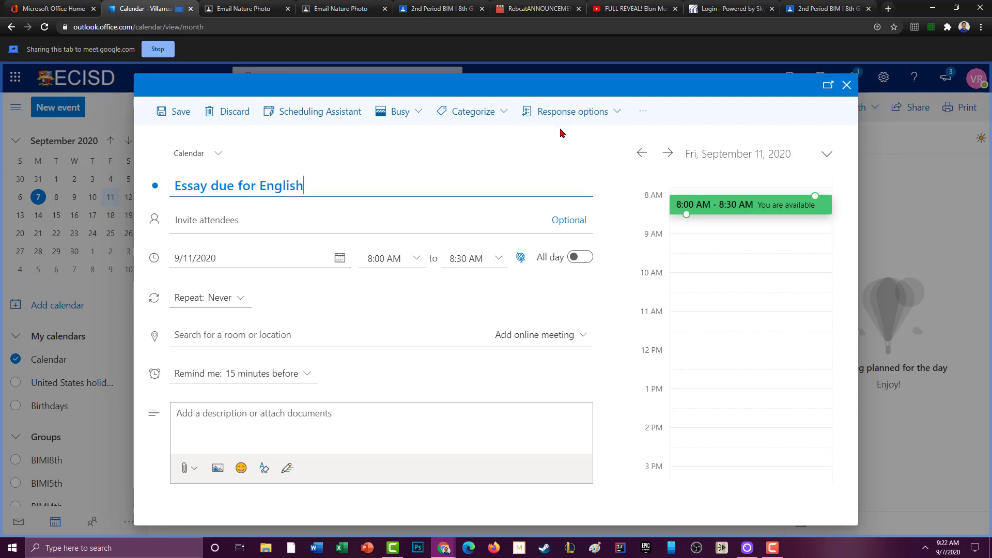
left_click(295, 422)
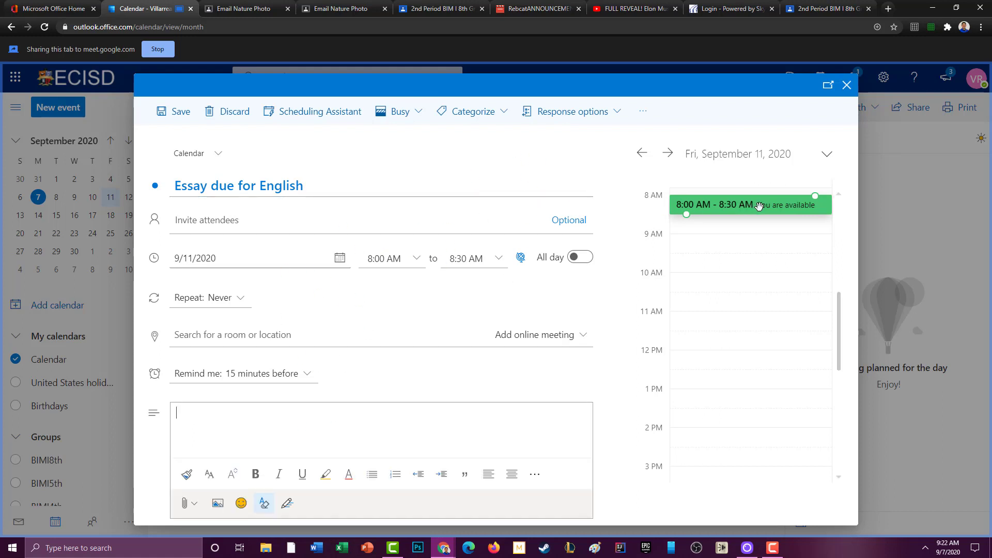
left_click_drag(755, 208, 751, 353)
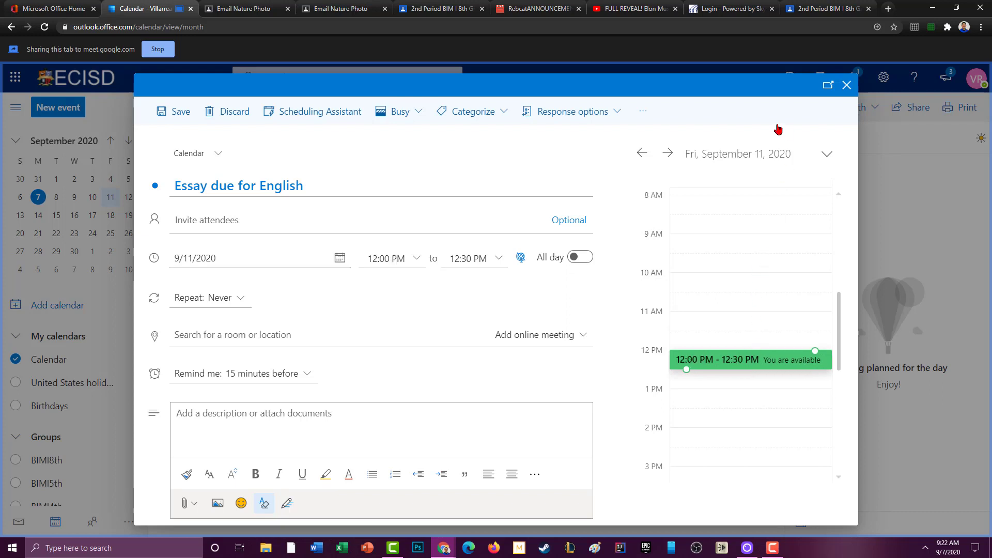
left_click(177, 114)
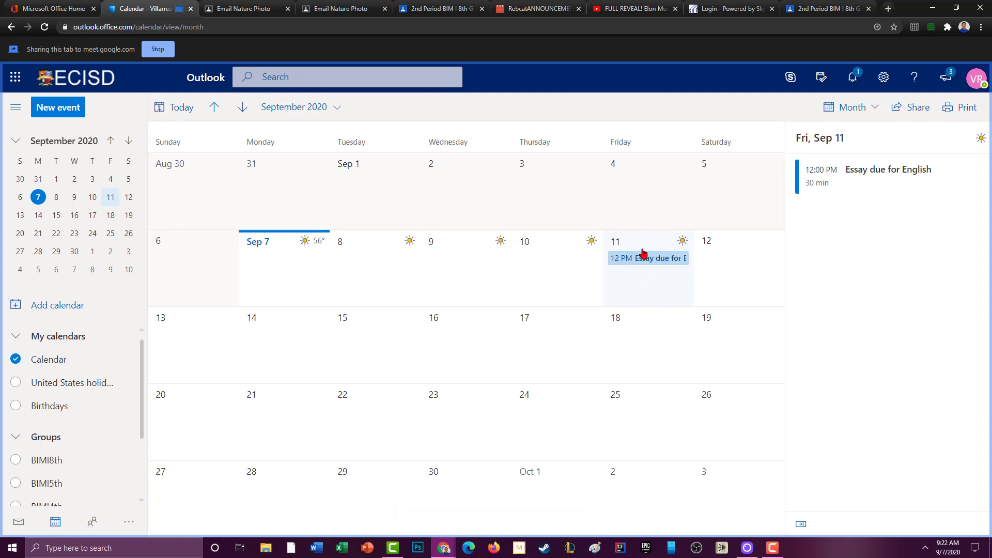
Go to People and open a blank New contact form via Add a contact.
left_click(92, 523)
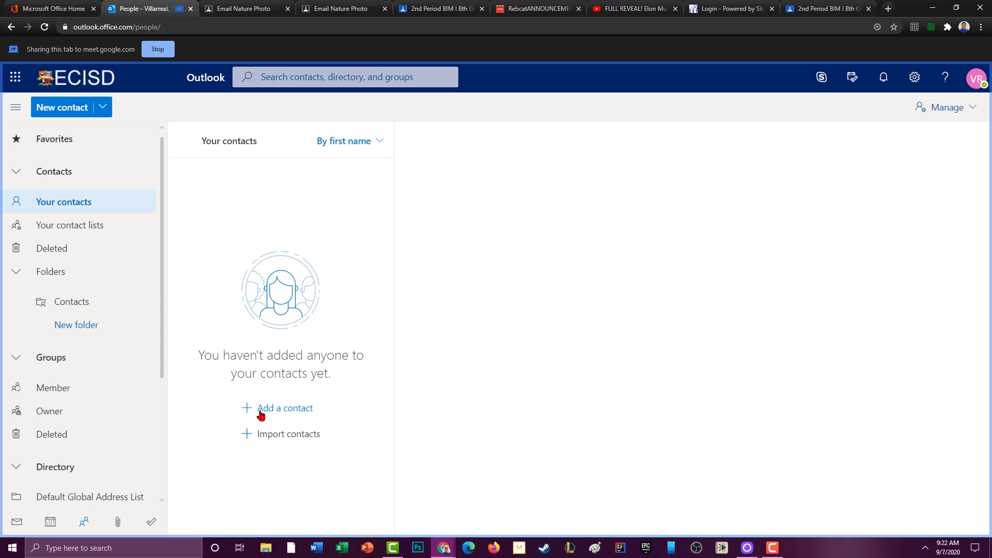
left_click(261, 415)
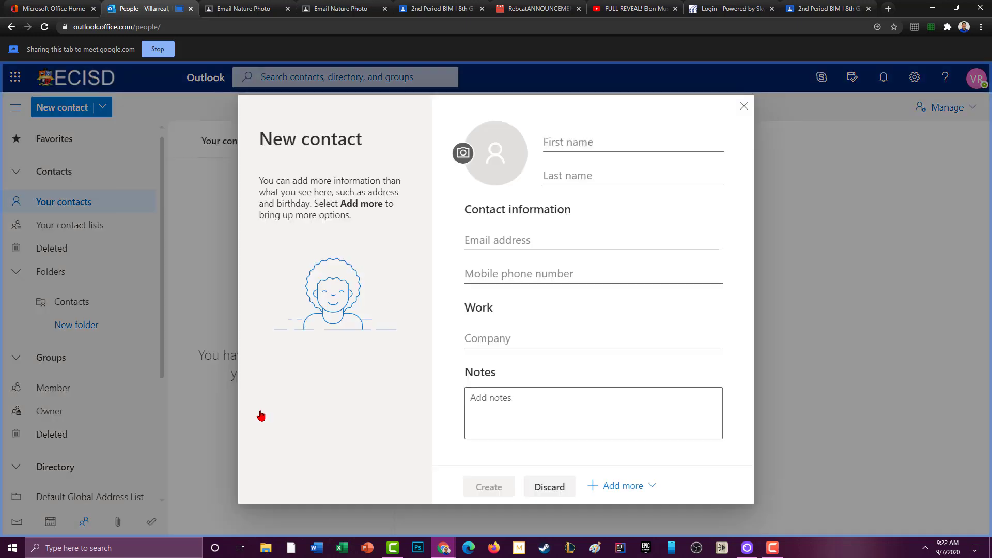
Enter the new contact's first and last name.
left_click(594, 139)
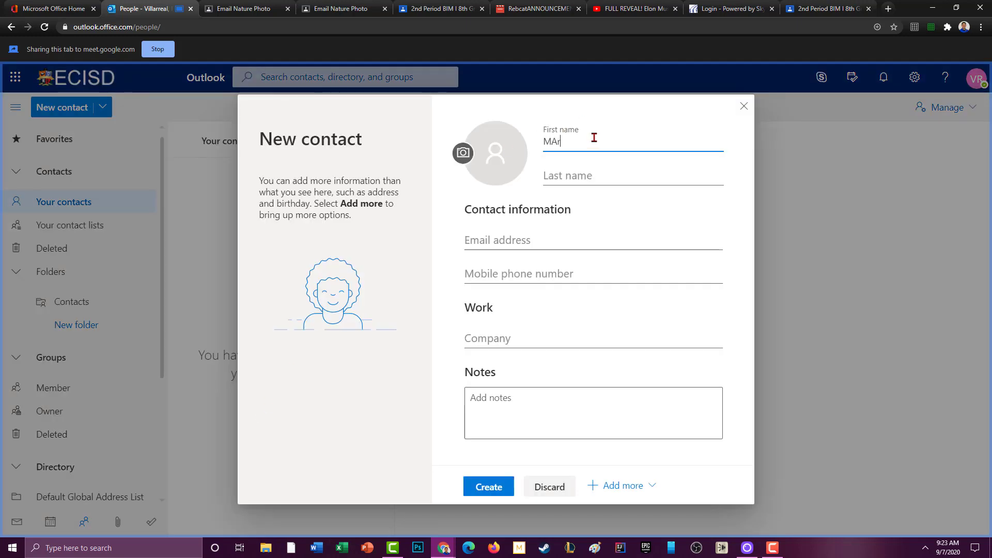
key("Tab")
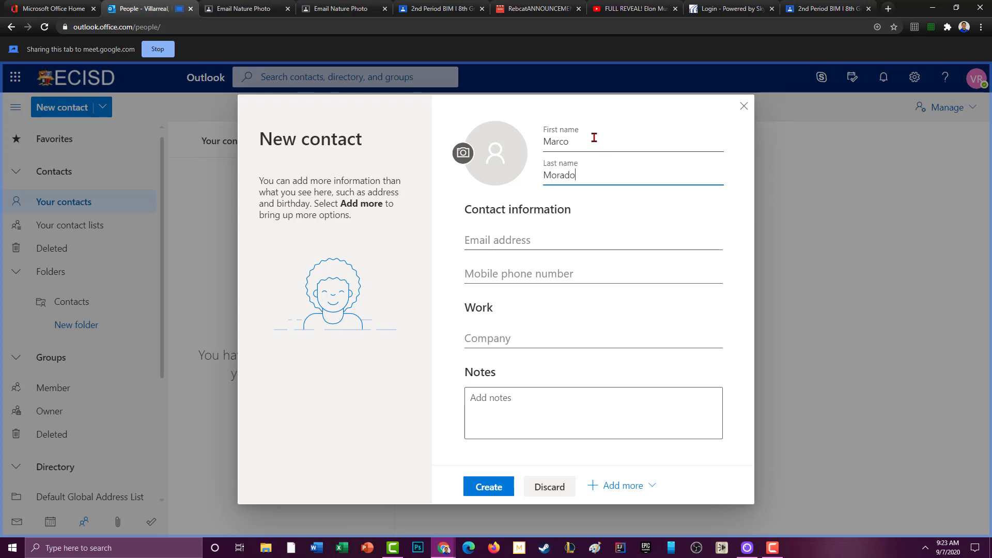
key("Tab")
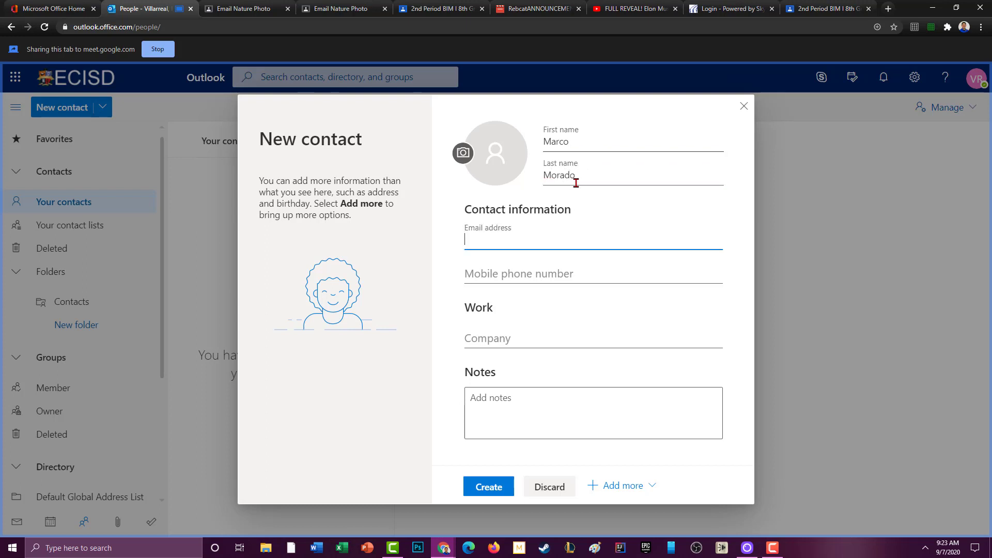
Fill in the contact's school e-mail address and save the contact.
left_click(540, 237)
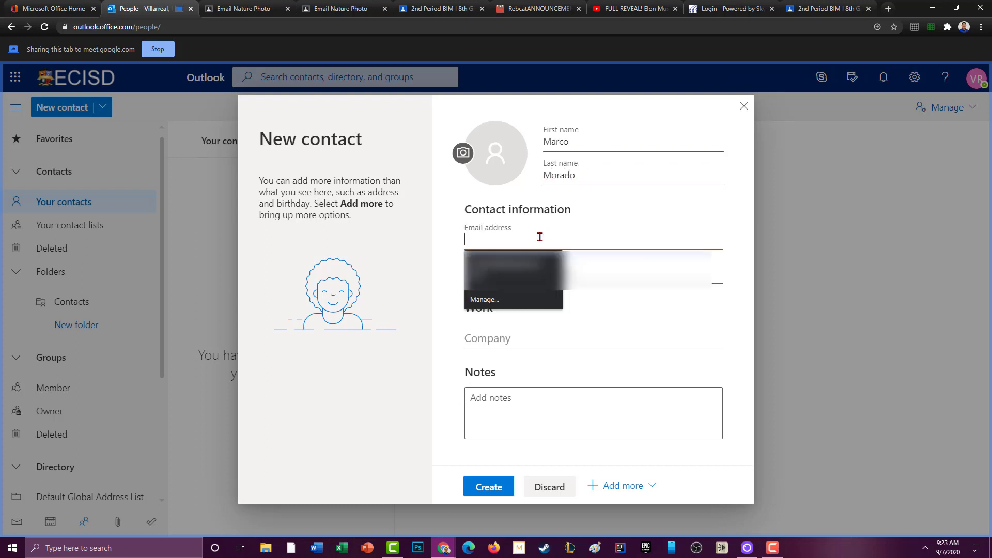
left_click(664, 312)
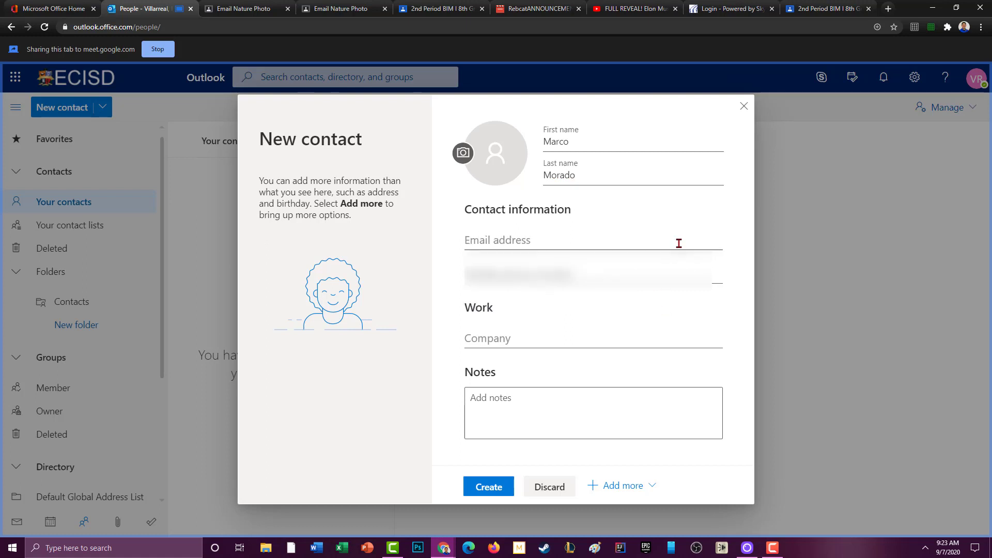
left_click(678, 243)
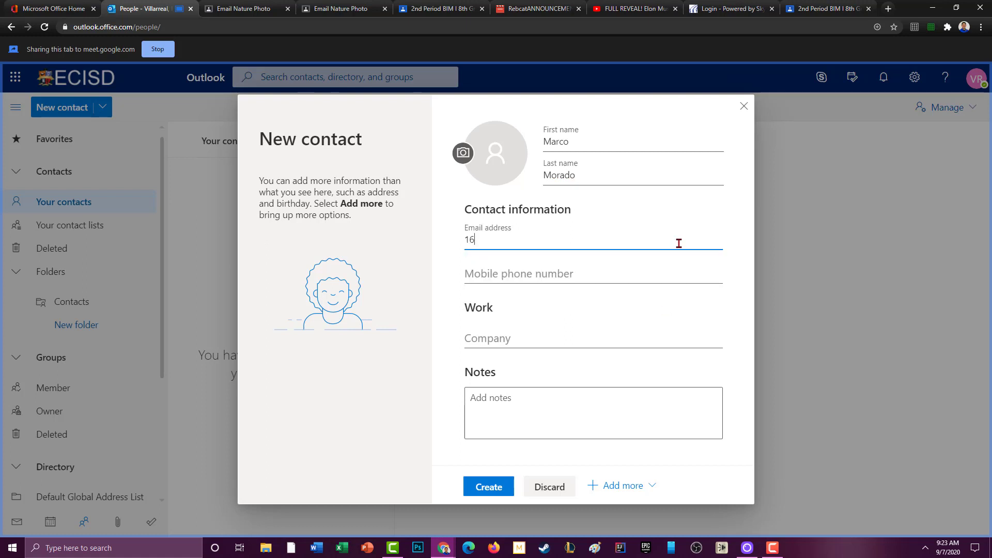
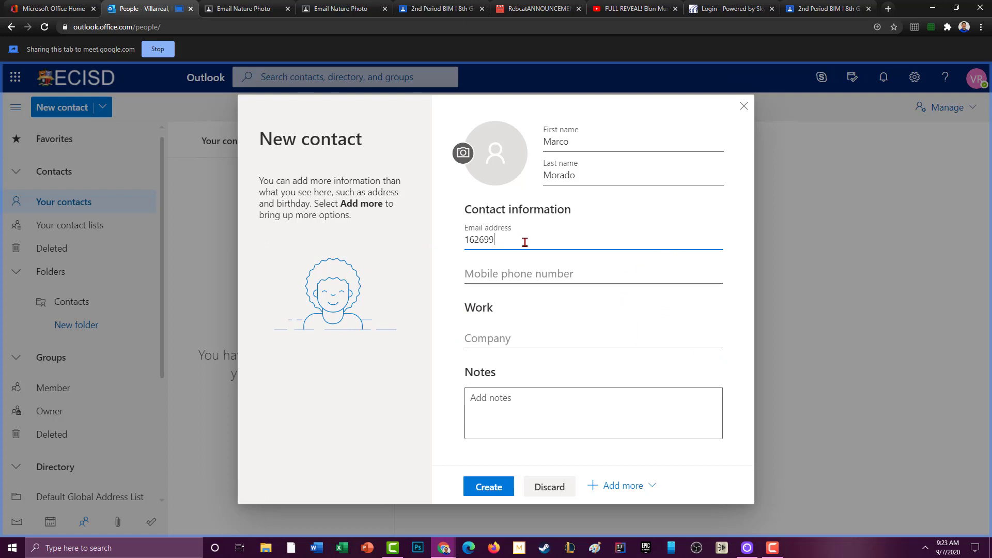
key("ctrl+a")
key("Right")
key("Home")
left_click(530, 239)
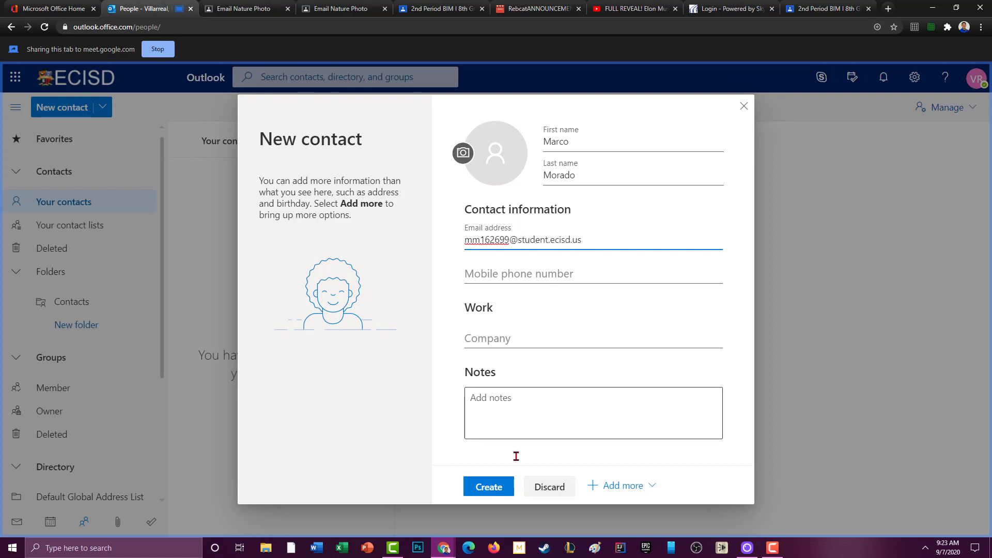
left_click(504, 488)
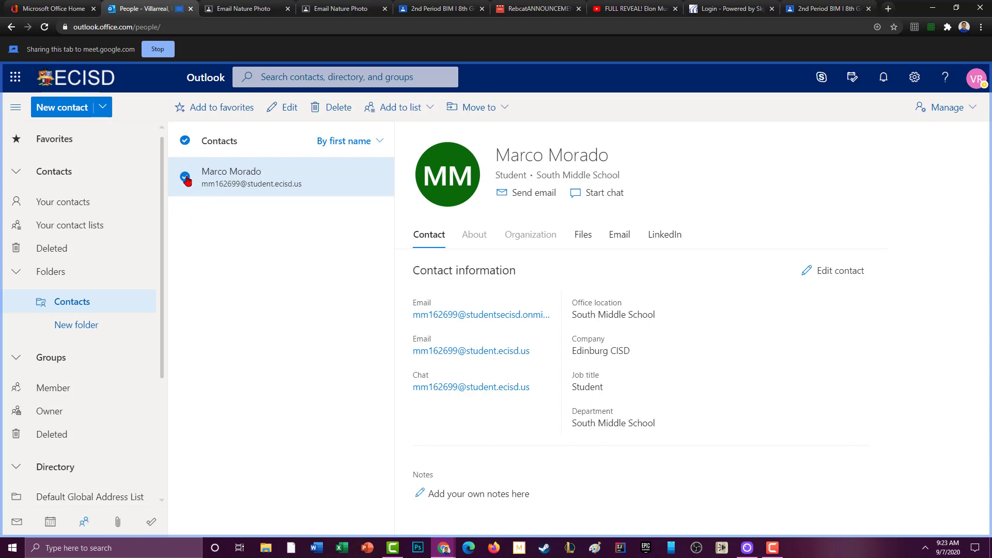
Send the contact an e-mail titled 'Assignment' asking whether he finished the Biology assignment.
left_click(527, 191)
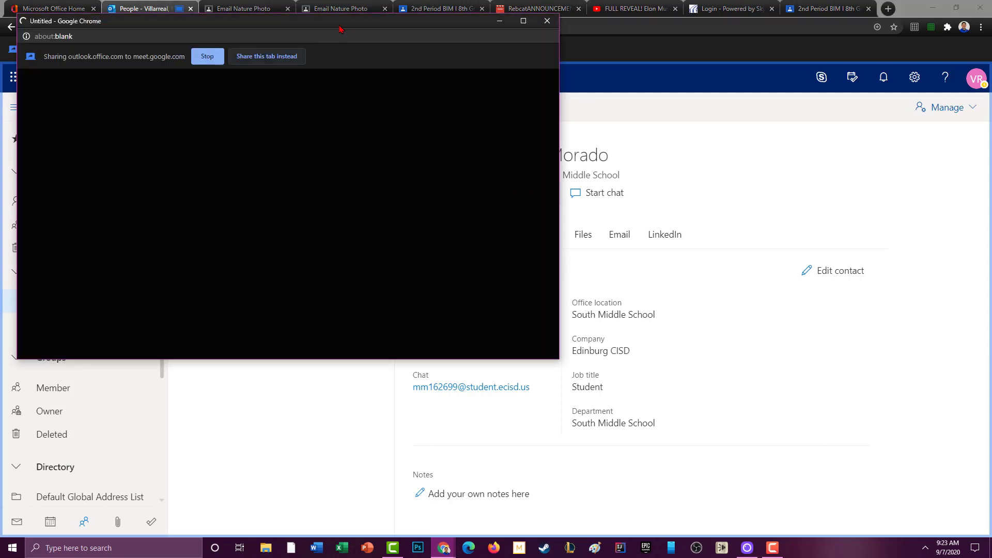
left_click_drag(340, 24, 464, 82)
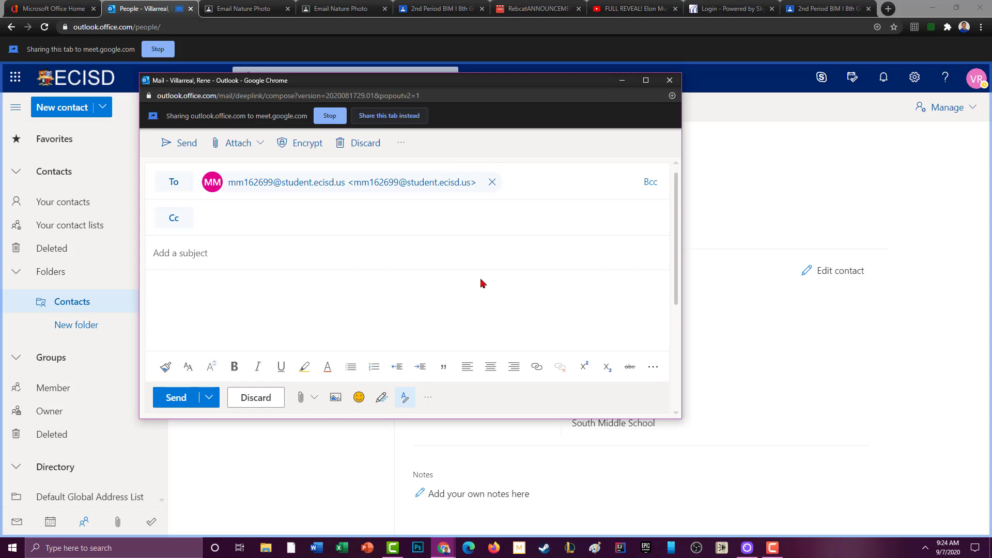
left_click(316, 248)
type("Assignme")
key("BackSpace")
type("met")
key("Tab")
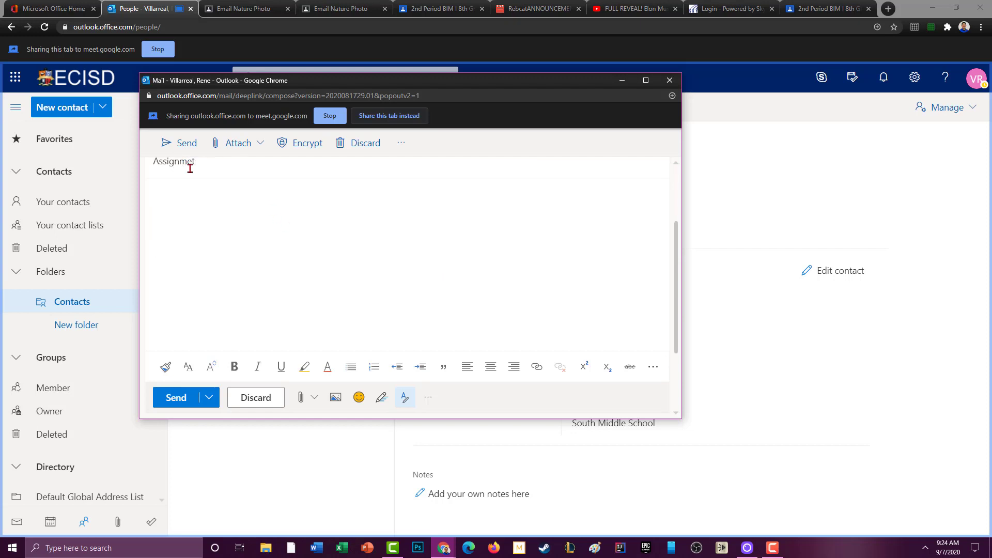
left_click(211, 167)
key("BackSpace")
type("HEy MArco, did you finish the ")
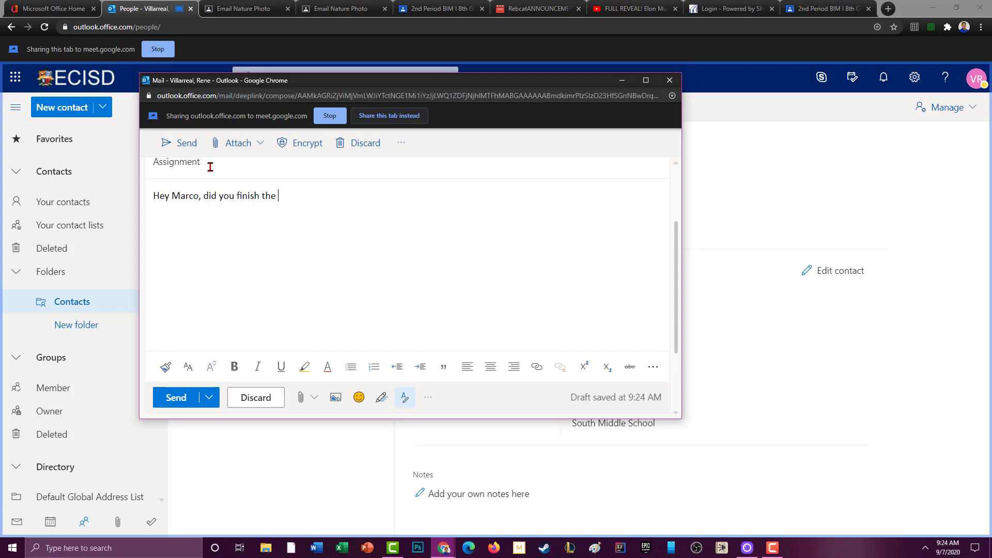
type("Biology assignment? What did she wa")
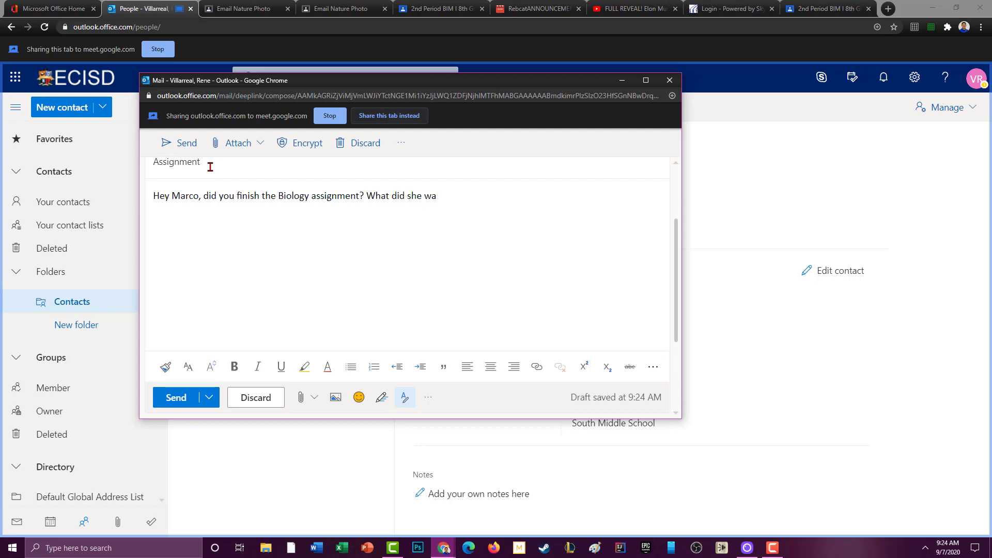
type("nt us to do exactly?")
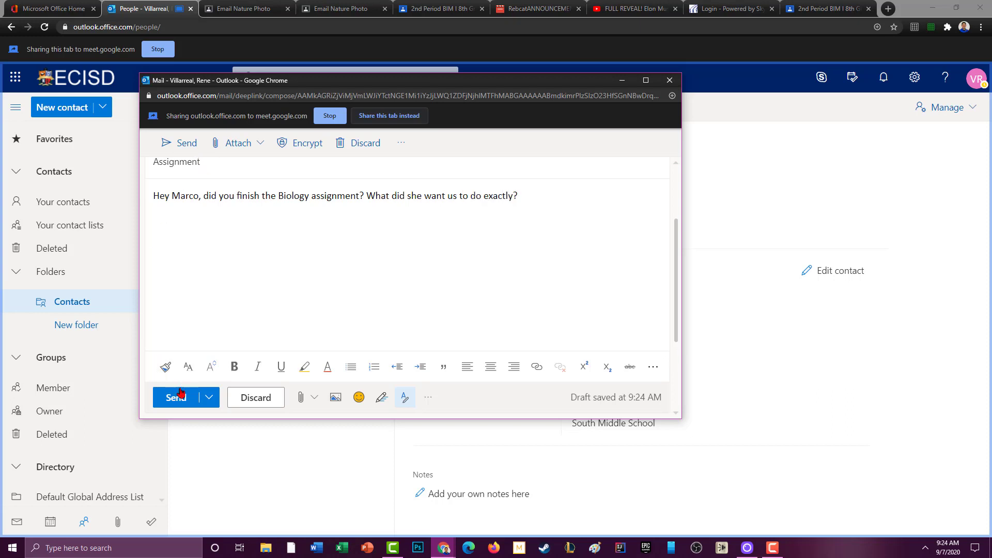
left_click(185, 405)
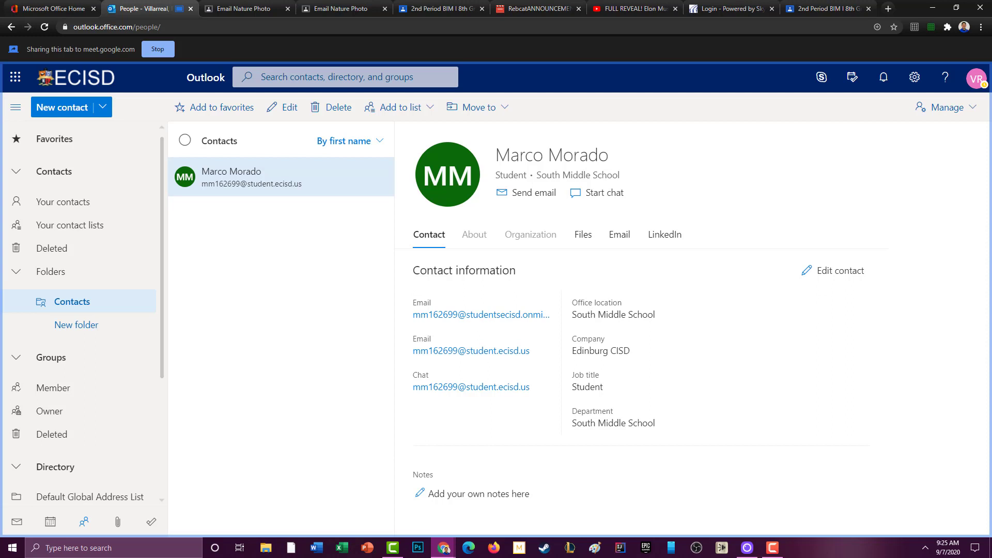
Search the settings for 'signature', clear the search, then switch to the mail inbox.
left_click(915, 83)
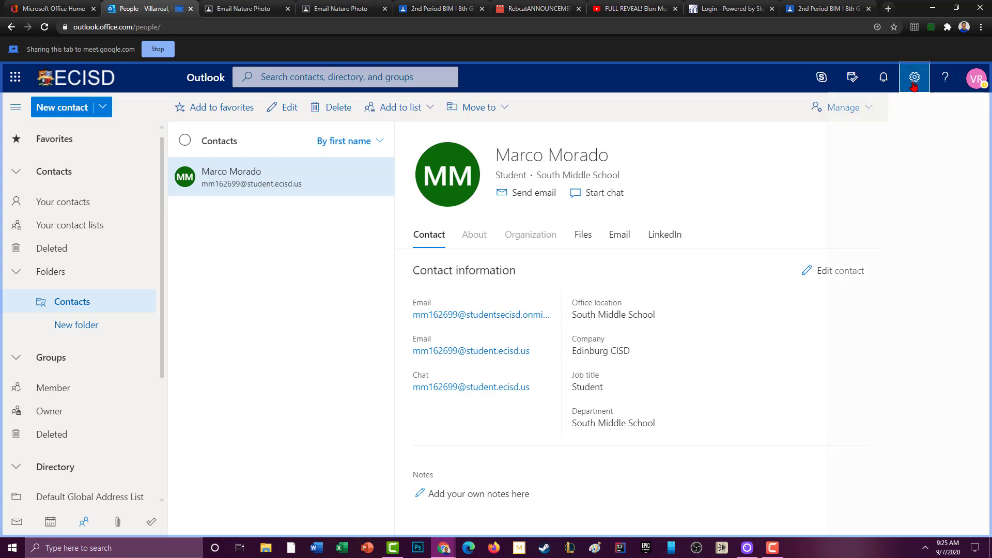
left_click(872, 140)
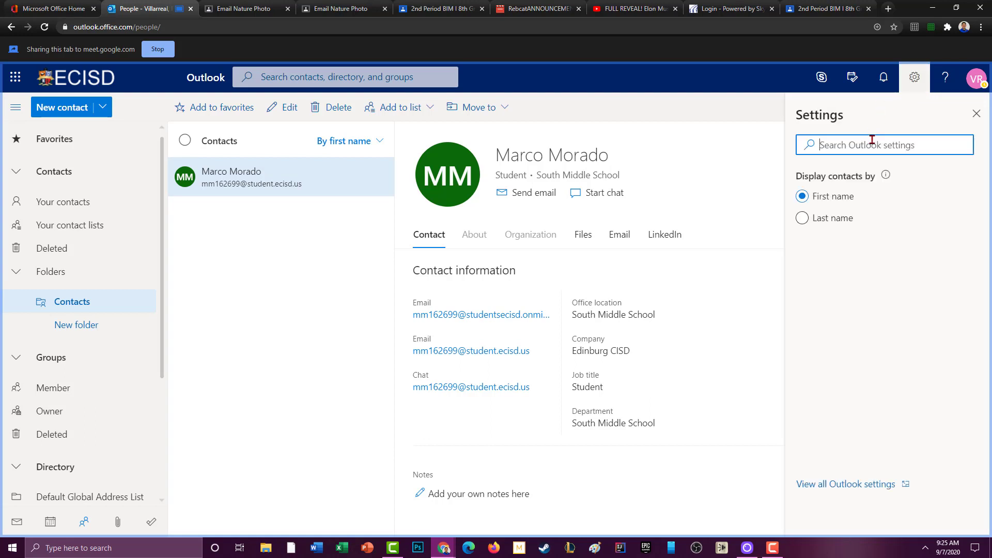
type("signa")
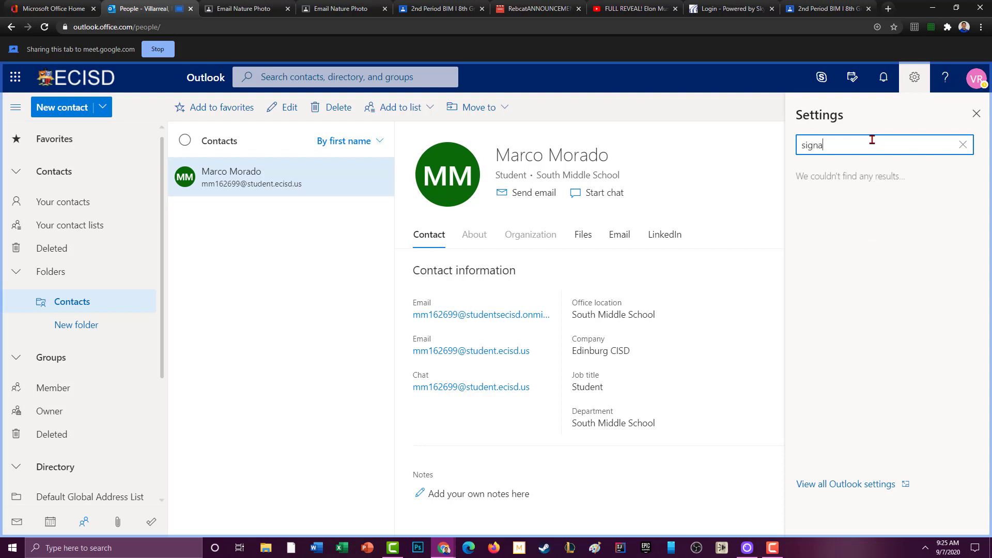
type("ture")
left_click_drag(818, 146, 866, 140)
left_click(965, 146)
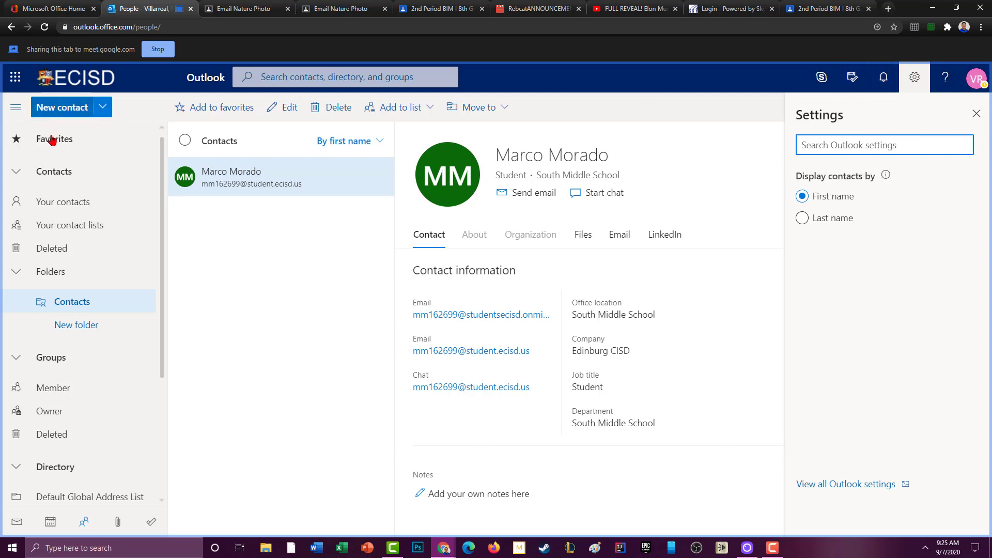
left_click(13, 522)
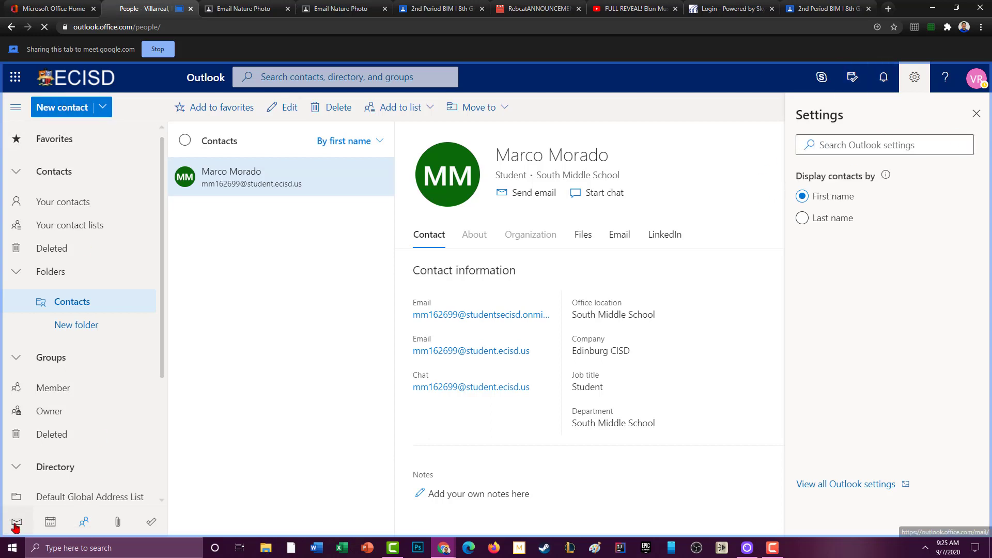